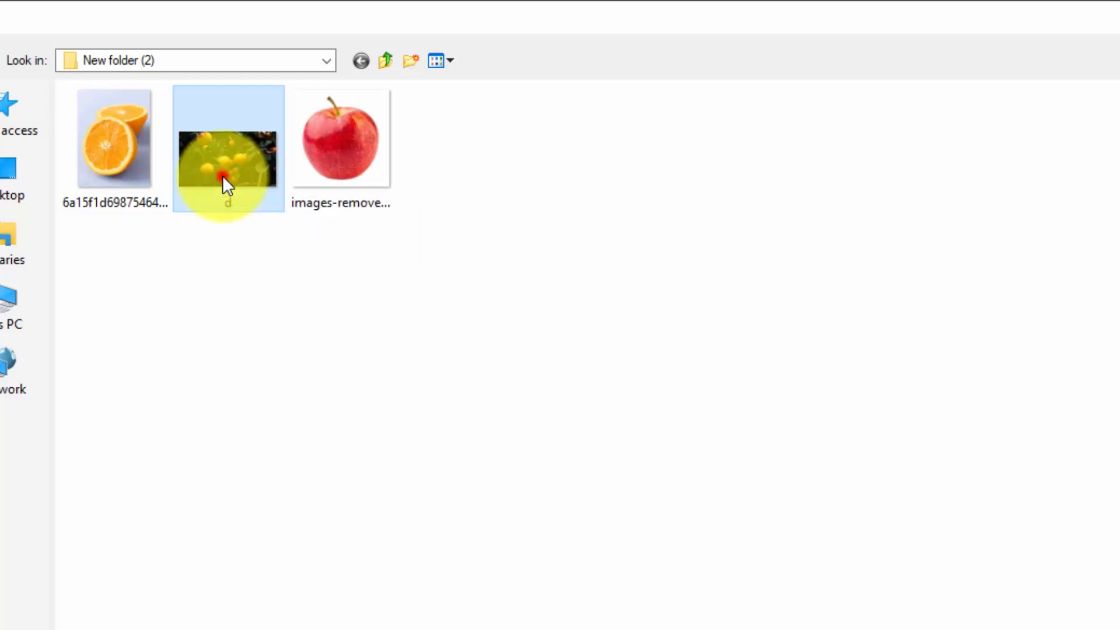
Step: Open the orange tree image d and convert its Background into a regular layer named BG
{"action": "double_click", "coordinate": [222, 175]}
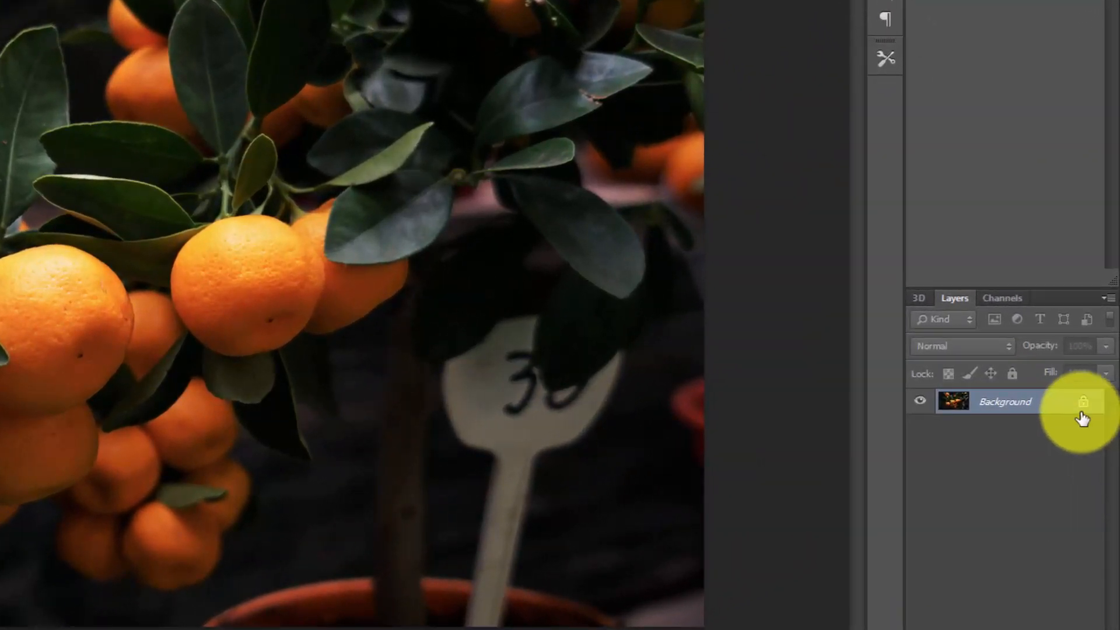
{"action": "double_click", "coordinate": [1081, 414]}
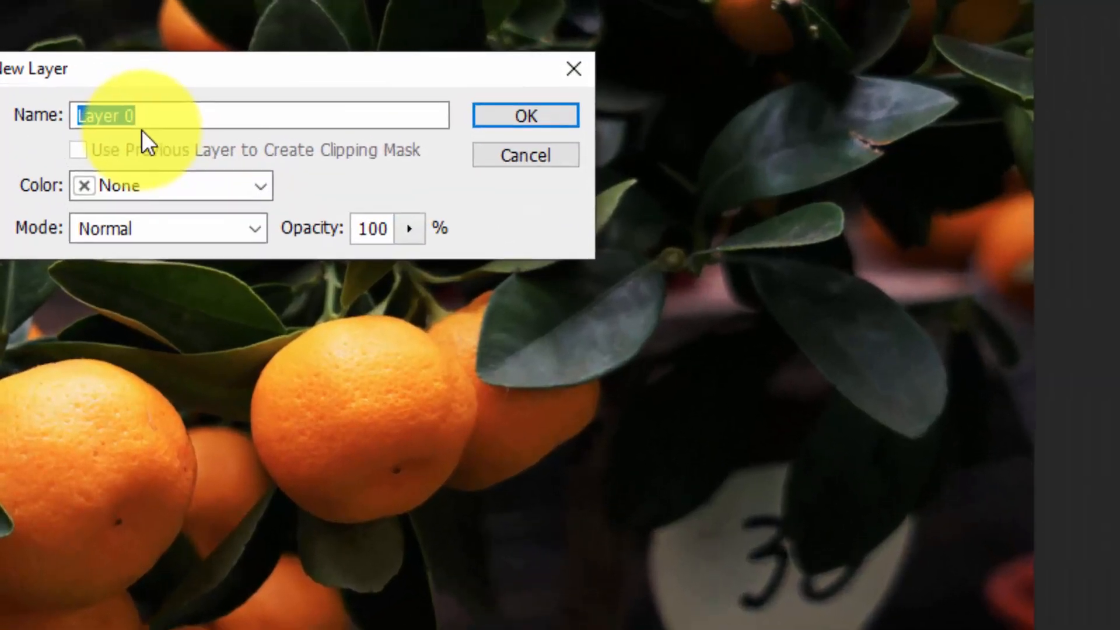
{"action": "type", "text": "BG"}
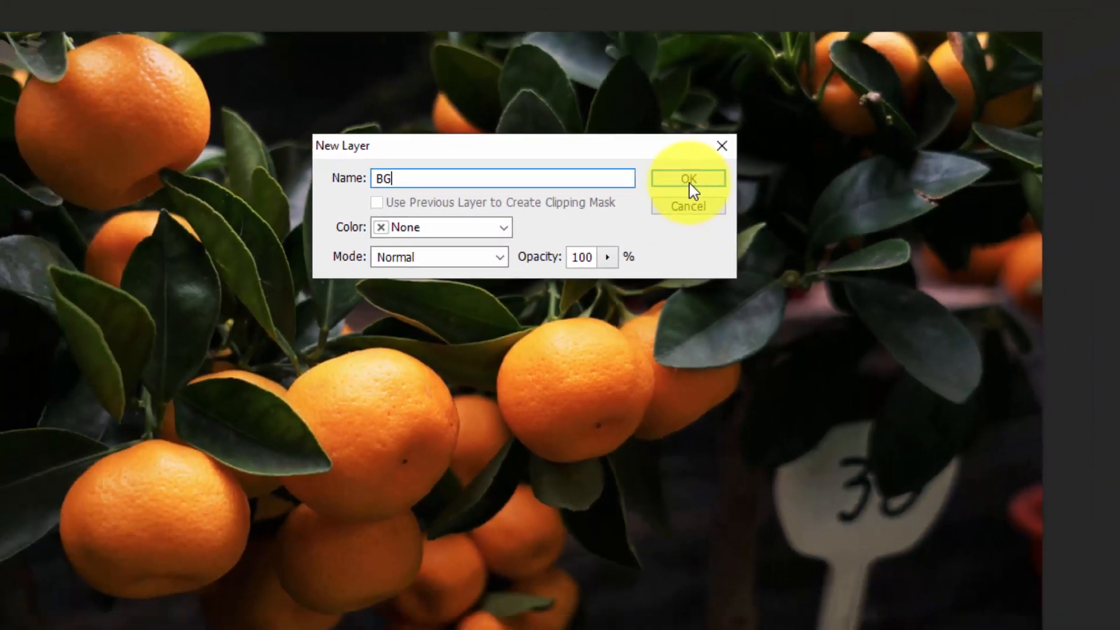
{"action": "left_click", "coordinate": [730, 152]}
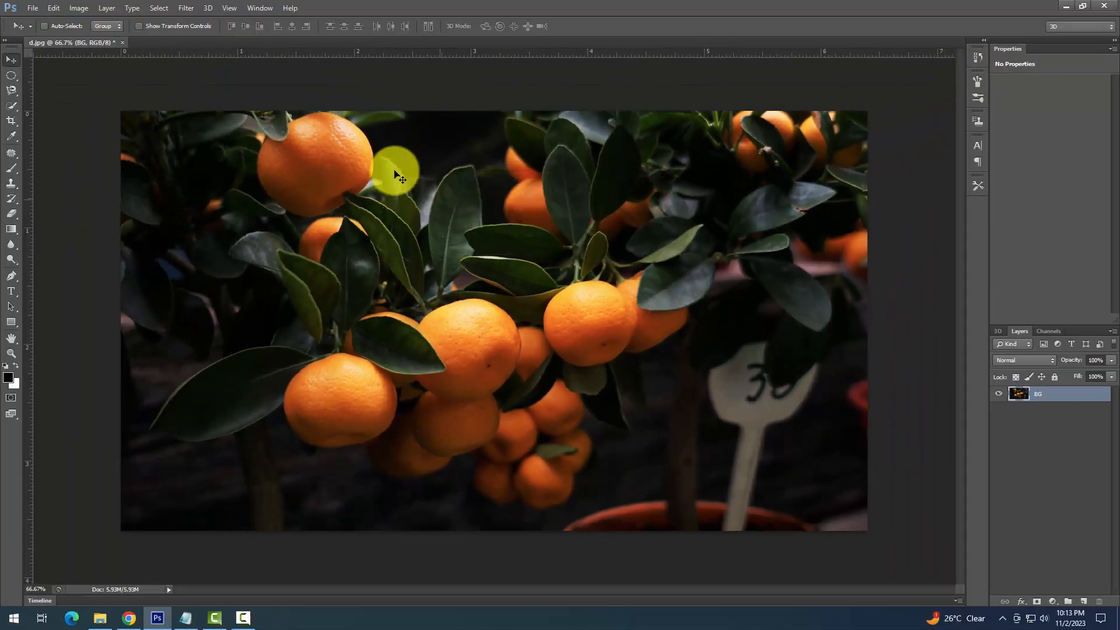
Step: Apply a Gaussian Blur with a radius of 20 pixels to the BG layer
{"action": "left_click", "coordinate": [194, 10]}
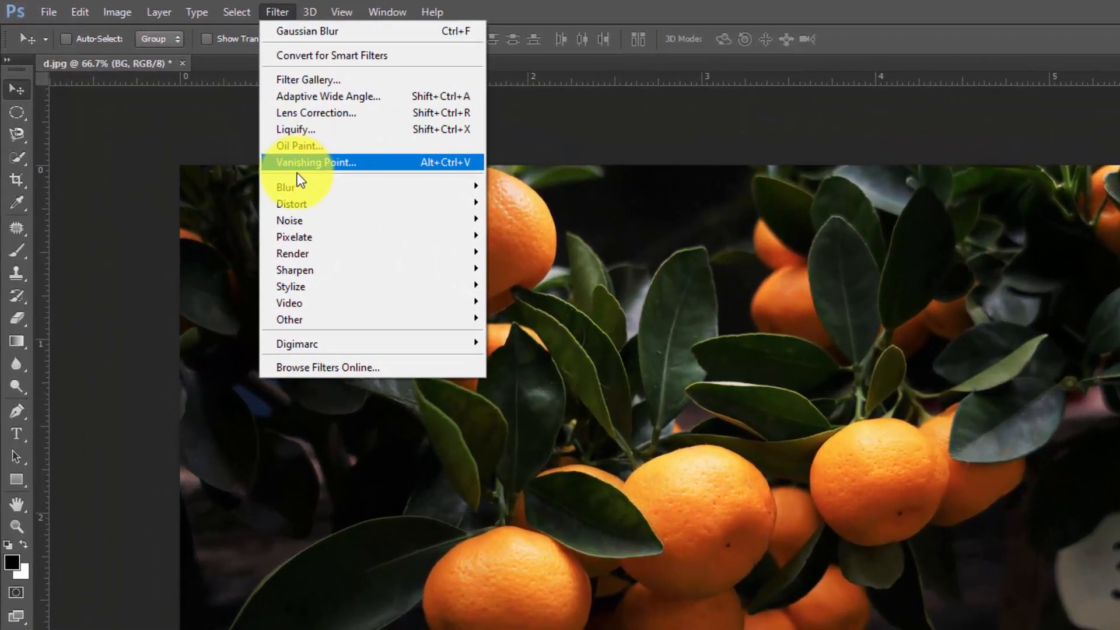
{"action": "mouse_move", "coordinate": [201, 127]}
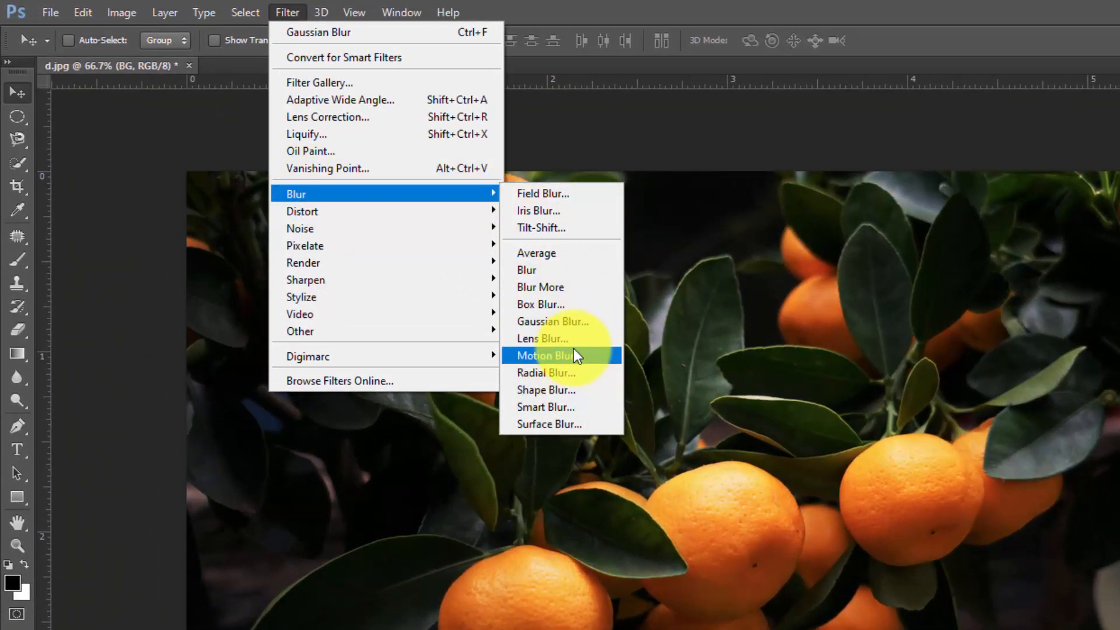
{"action": "left_click", "coordinate": [572, 325]}
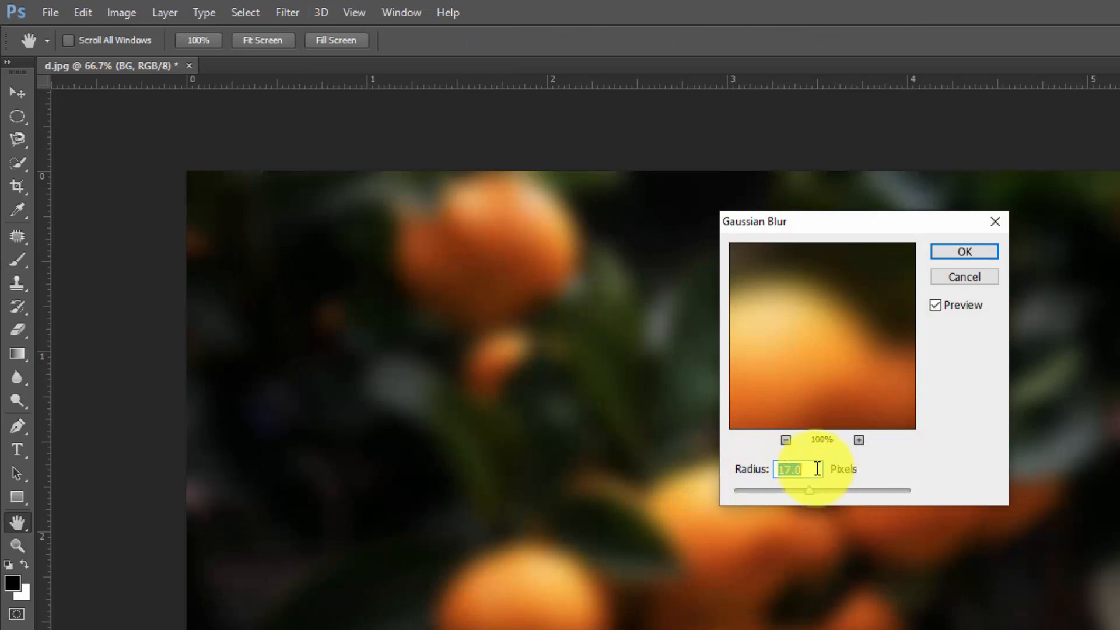
{"action": "type", "text": "20"}
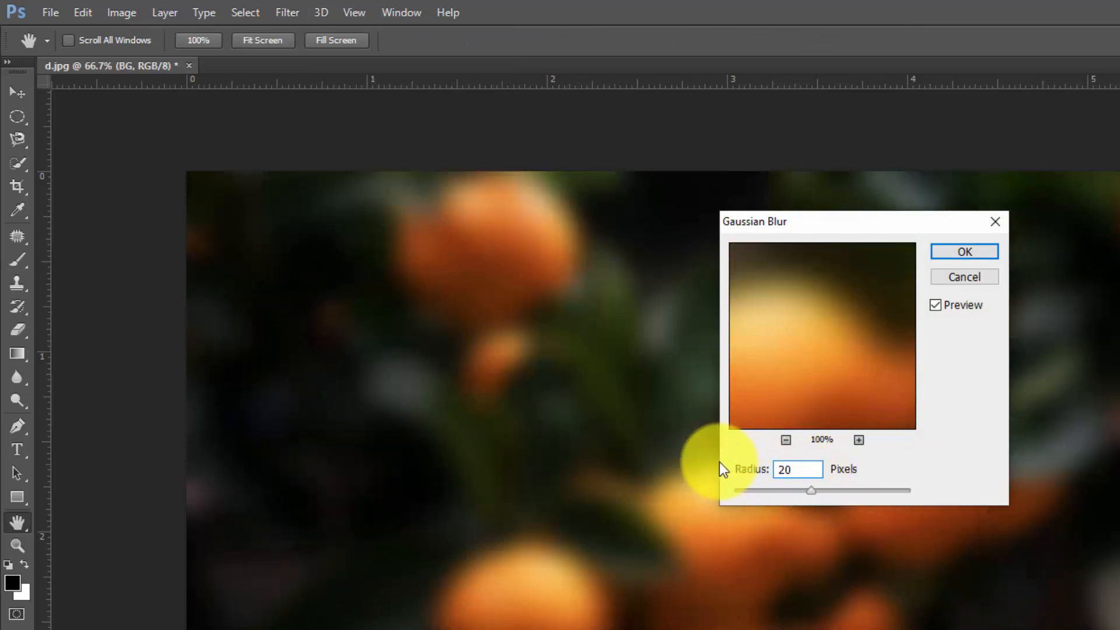
{"action": "left_click", "coordinate": [965, 252]}
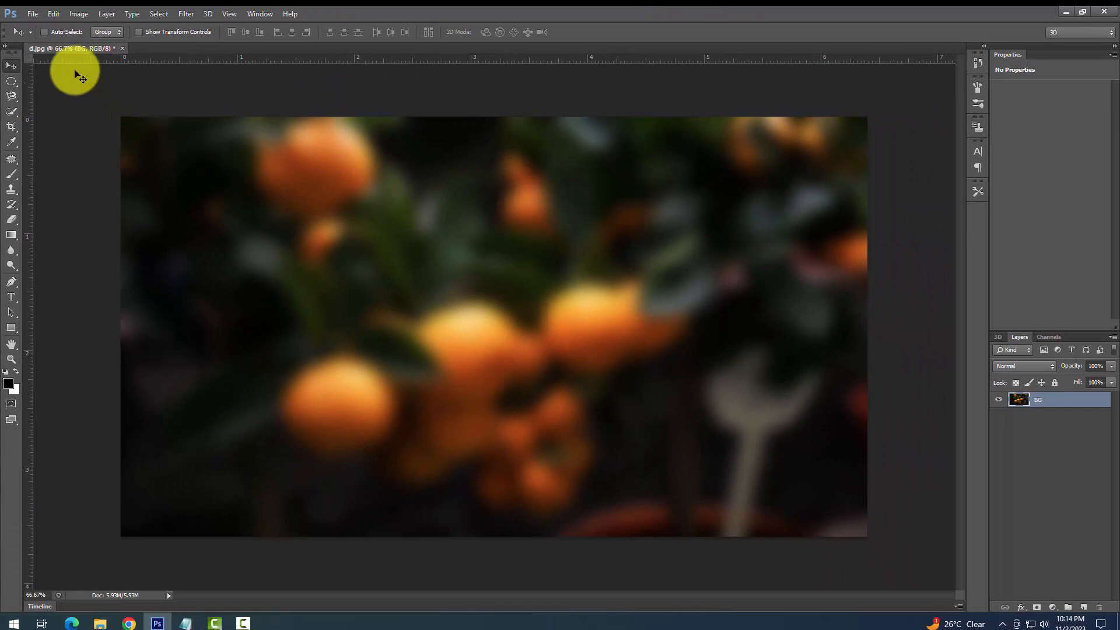
Step: Open images-removebg-preview.png and move the apple into the blurred d.jpg document as a new layer
{"action": "left_click", "coordinate": [36, 13]}
{"action": "left_click", "coordinate": [37, 36]}
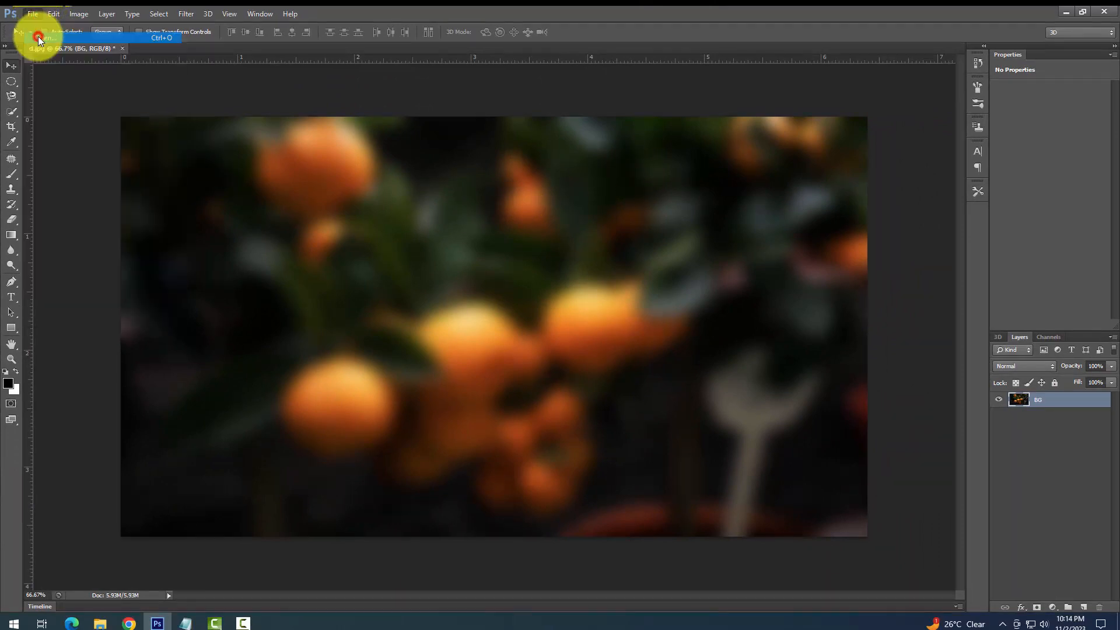
{"action": "left_click", "coordinate": [226, 107]}
{"action": "double_click", "coordinate": [226, 107]}
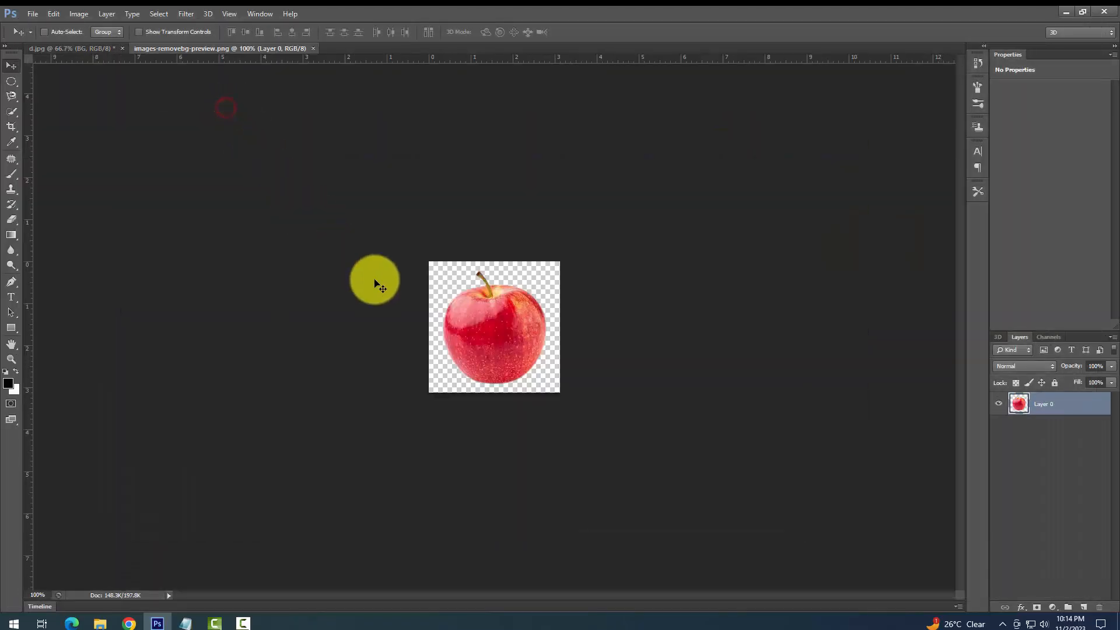
{"action": "left_click_drag", "start_coordinate": [508, 341], "coordinate": [346, 266]}
{"action": "left_click_drag", "start_coordinate": [405, 329], "coordinate": [531, 547]}
Step: Free-transform the apple to about 317% width and 335% height, placing it near the centre of the image
{"action": "key", "text": "ctrl+t"}
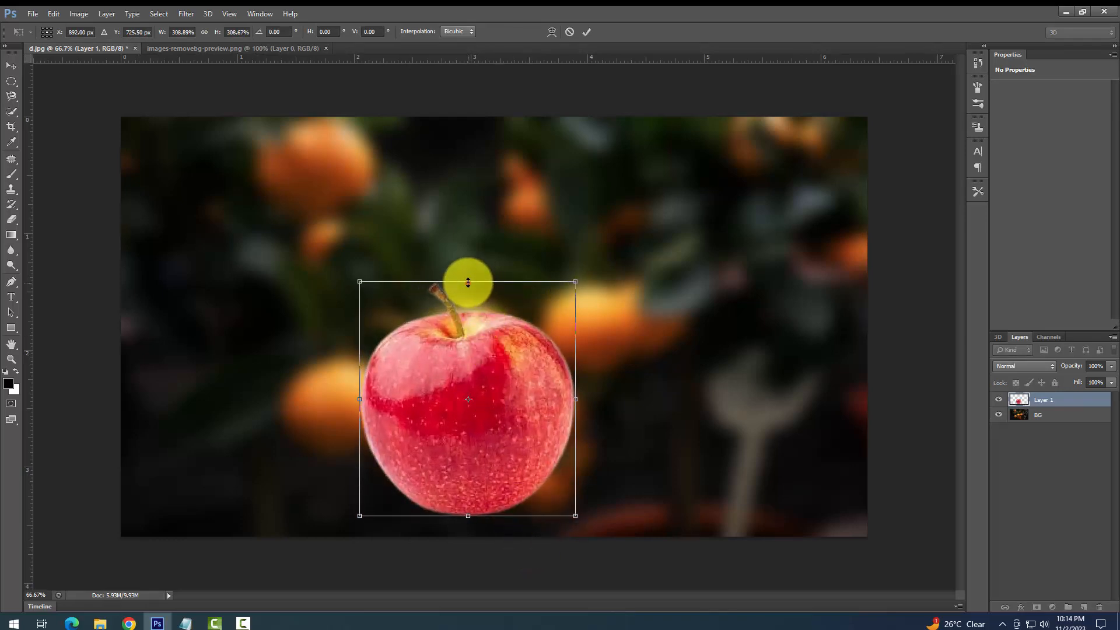
{"action": "left_click_drag", "start_coordinate": [468, 282], "coordinate": [468, 261]}
{"action": "left_click_drag", "start_coordinate": [488, 363], "coordinate": [508, 291]}
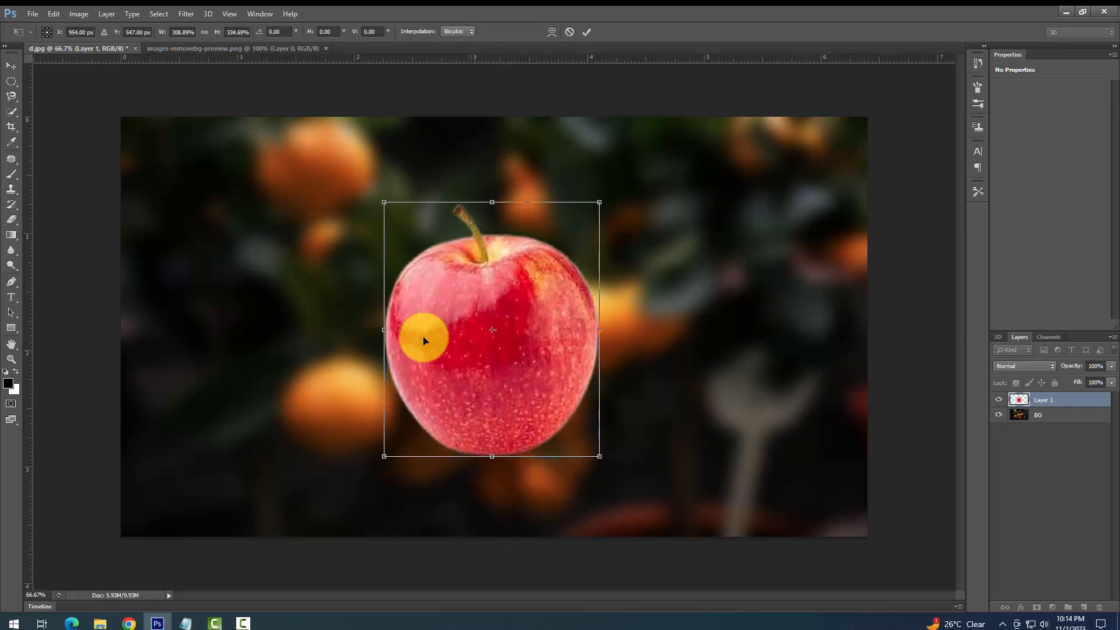
{"action": "left_click_drag", "start_coordinate": [378, 330], "coordinate": [374, 331]}
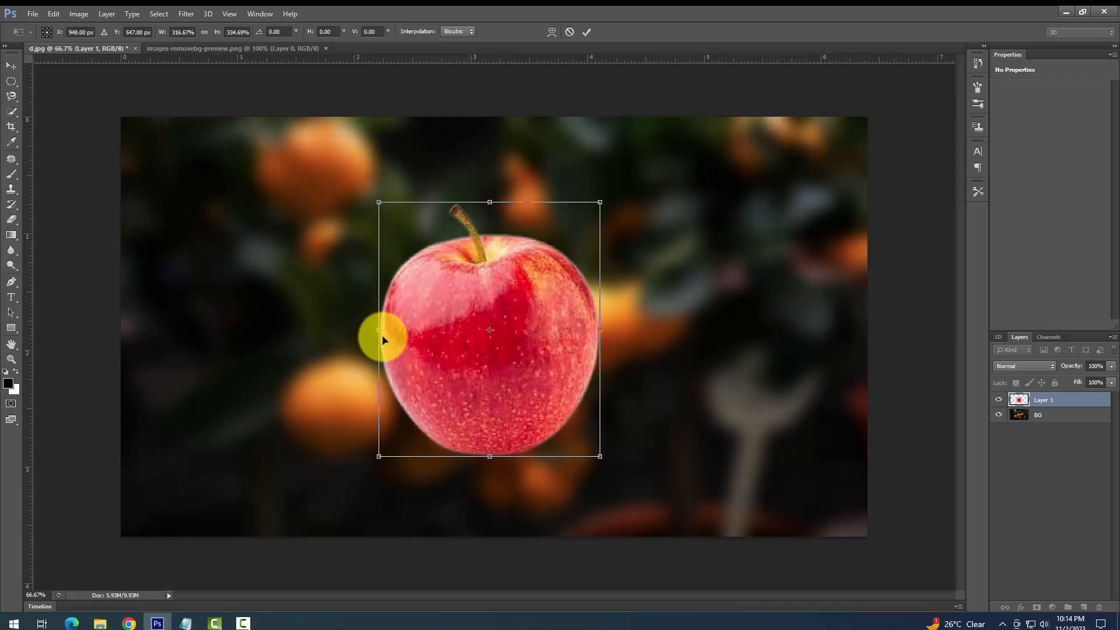
{"action": "left_click", "coordinate": [587, 33]}
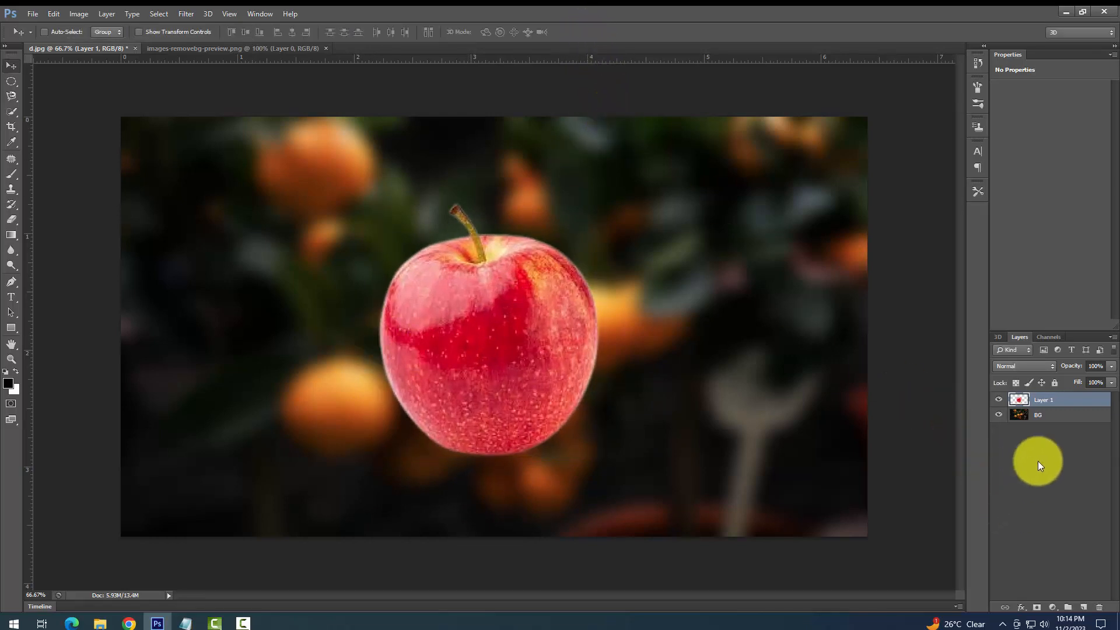
Step: Duplicate the apple layer Layer 1 and hide the original
{"action": "left_click_drag", "start_coordinate": [1027, 406], "coordinate": [1085, 609]}
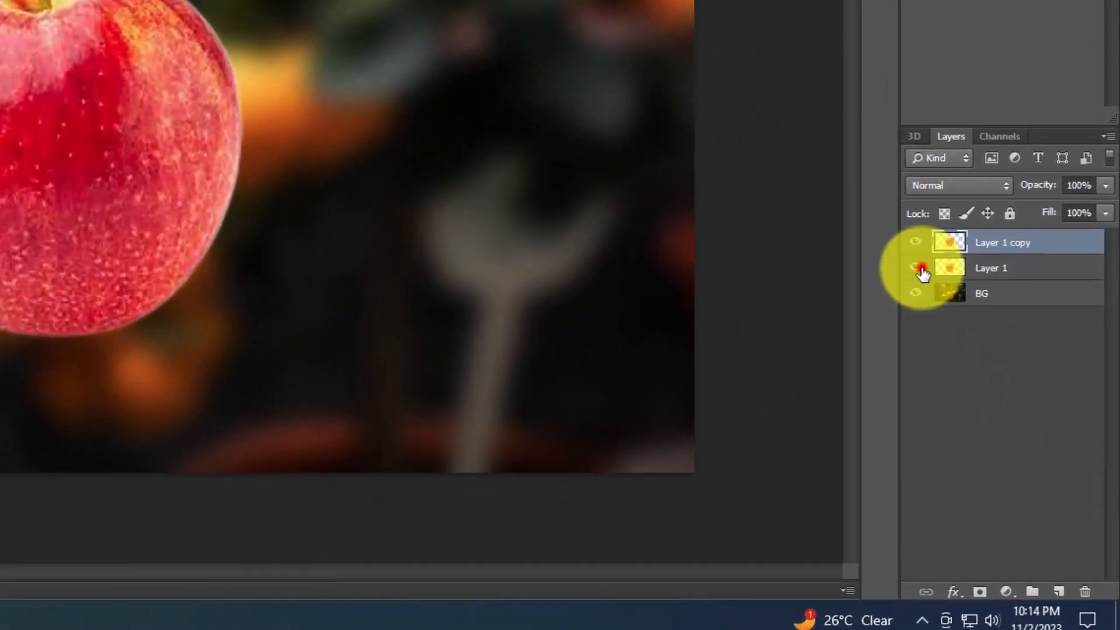
{"action": "left_click", "coordinate": [999, 415]}
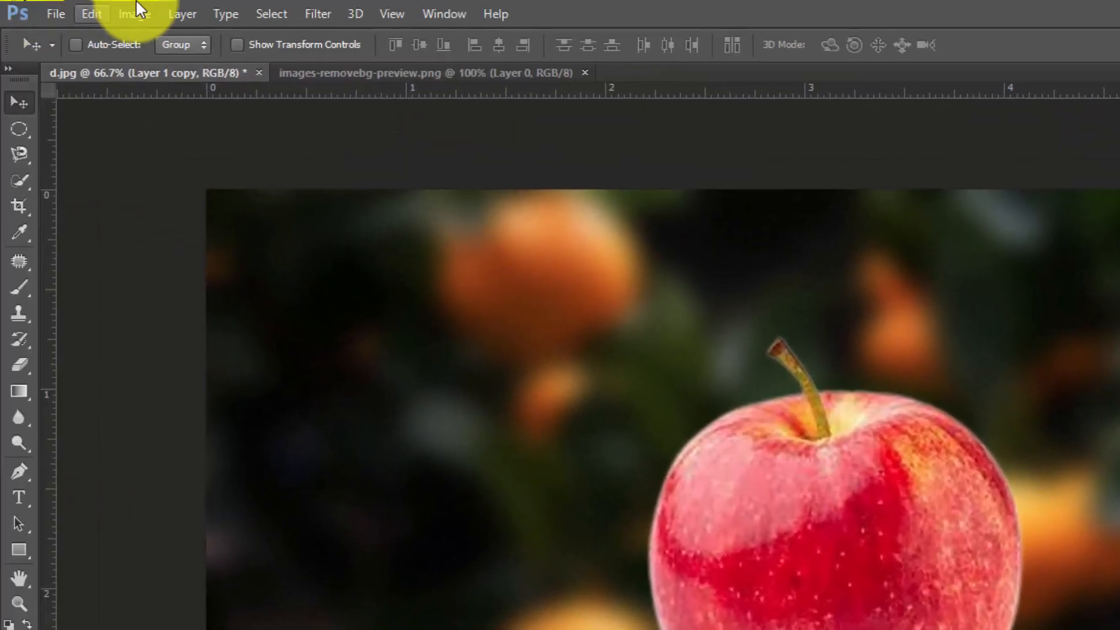
Step: Desaturate the Layer 1 copy apple and set its blend mode to Screen
{"action": "left_click", "coordinate": [143, 12]}
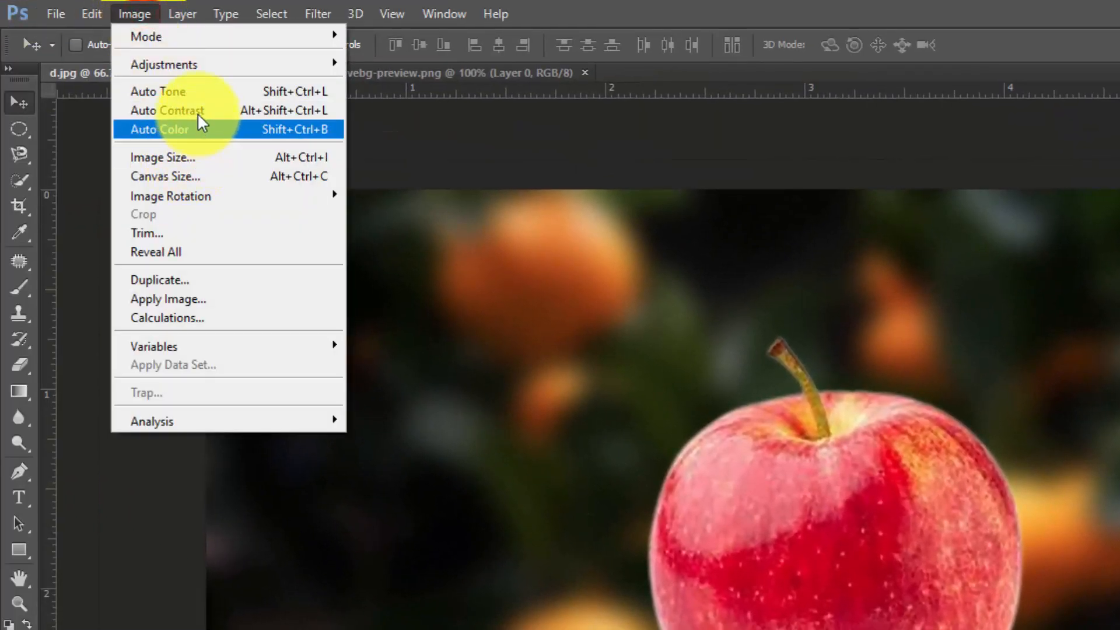
{"action": "left_click", "coordinate": [195, 65]}
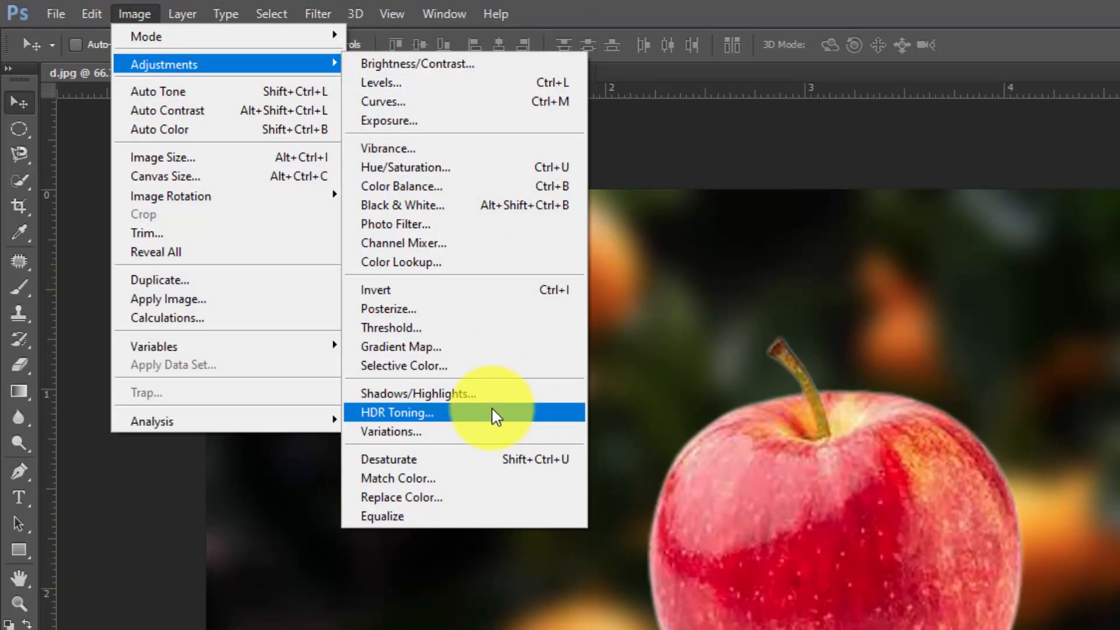
{"action": "left_click", "coordinate": [483, 462]}
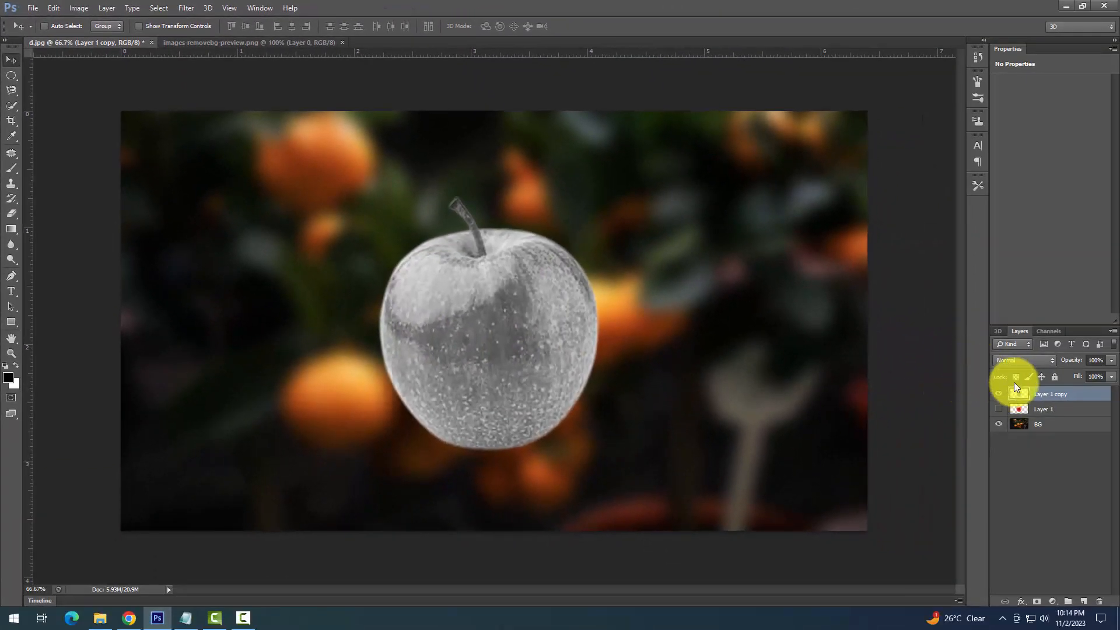
{"action": "left_click", "coordinate": [1017, 360]}
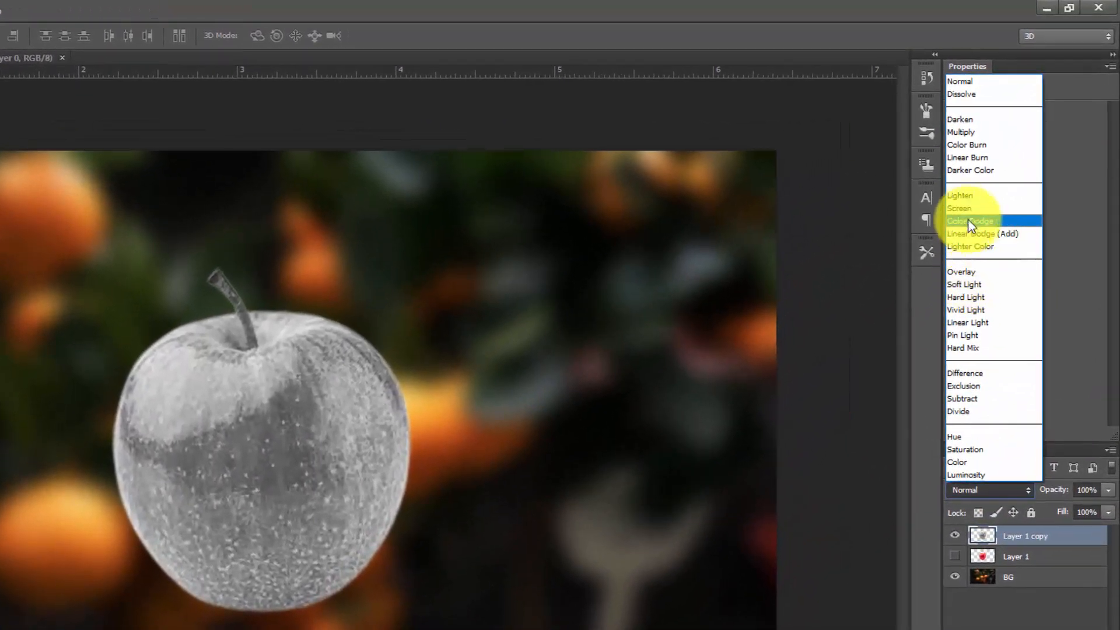
{"action": "left_click", "coordinate": [965, 210]}
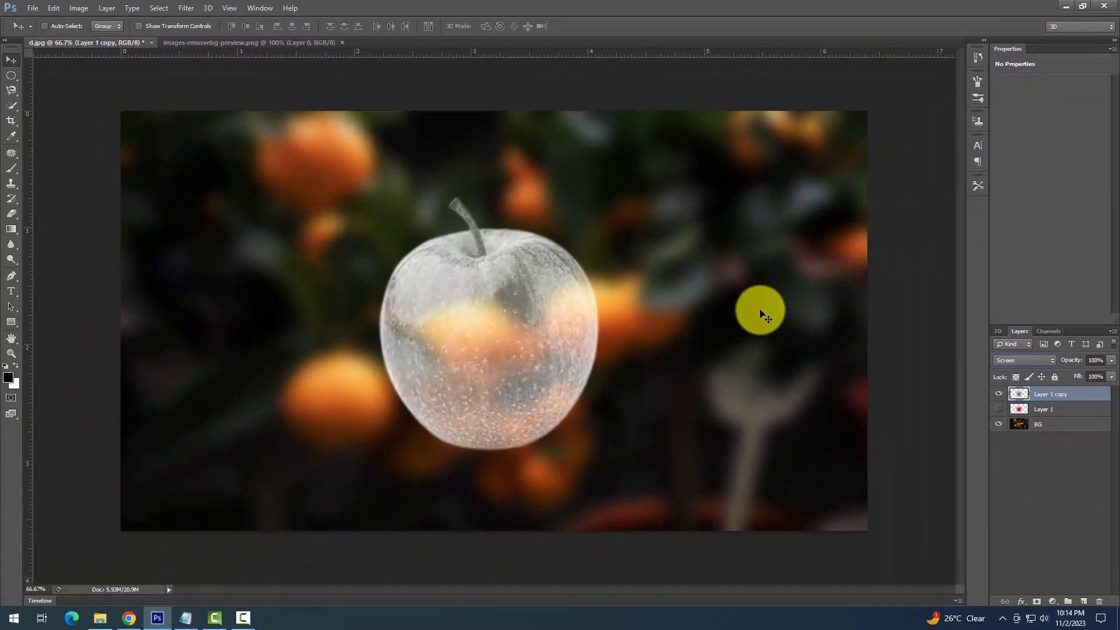
Step: Increase the apple copy's contrast with Levels, using input values of about 111, 0.81 and 192
{"action": "key", "text": "ctrl+l"}
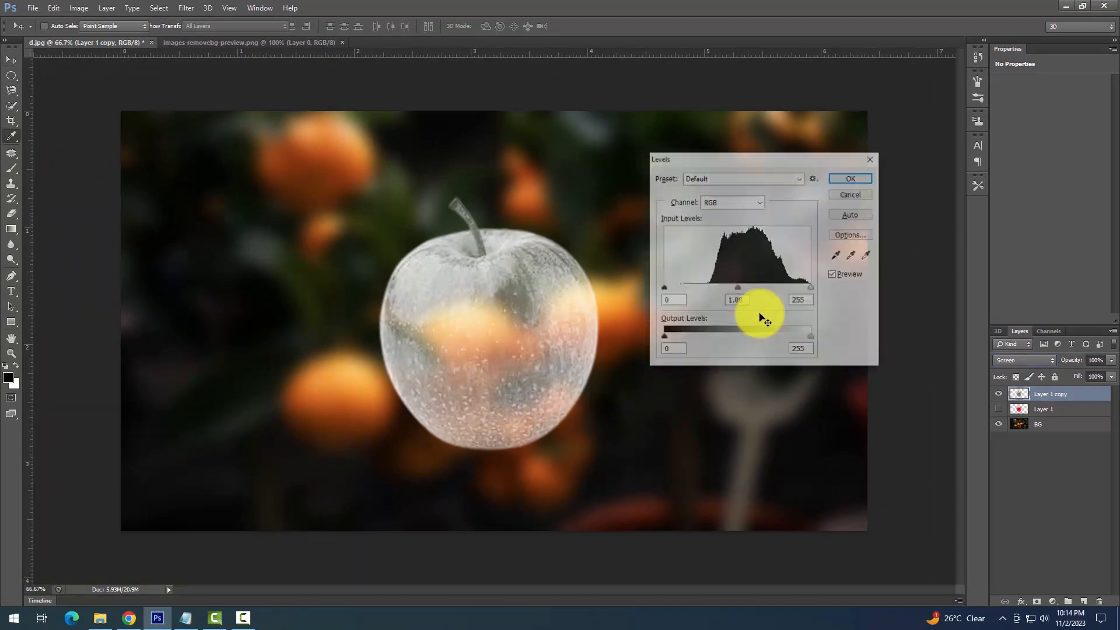
{"action": "left_click_drag", "start_coordinate": [740, 287], "coordinate": [765, 288]}
{"action": "left_click_drag", "start_coordinate": [663, 287], "coordinate": [718, 289]}
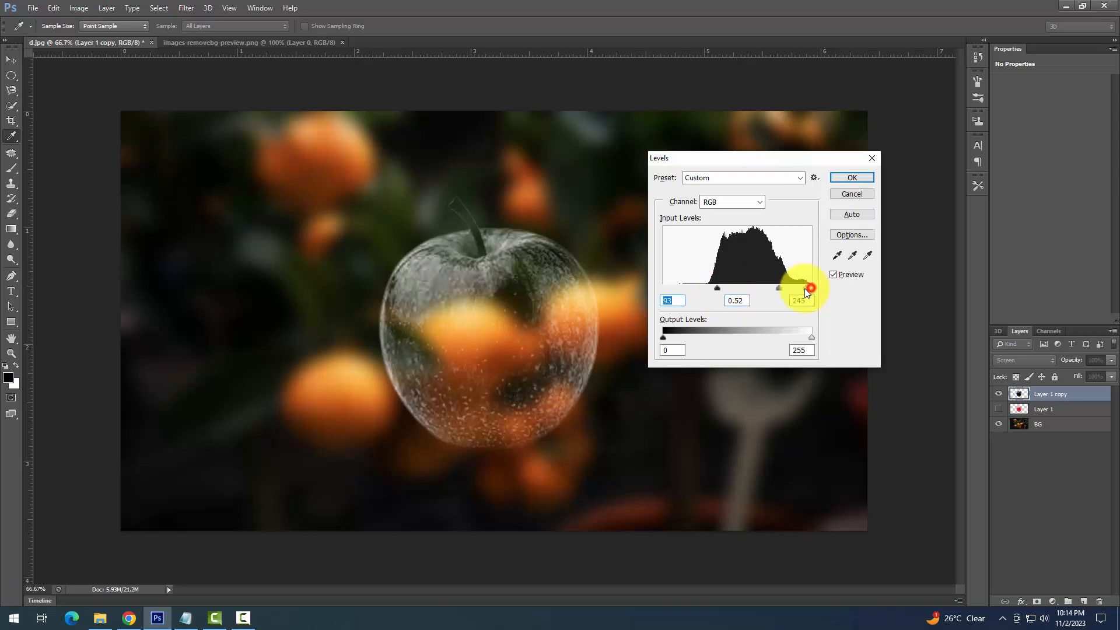
{"action": "mouse_move", "coordinate": [805, 289]}
{"action": "left_mouse_down"}
{"action": "mouse_move", "coordinate": [765, 288]}
{"action": "mouse_move", "coordinate": [786, 286]}
{"action": "left_mouse_up"}
{"action": "left_click_drag", "start_coordinate": [719, 289], "coordinate": [775, 281]}
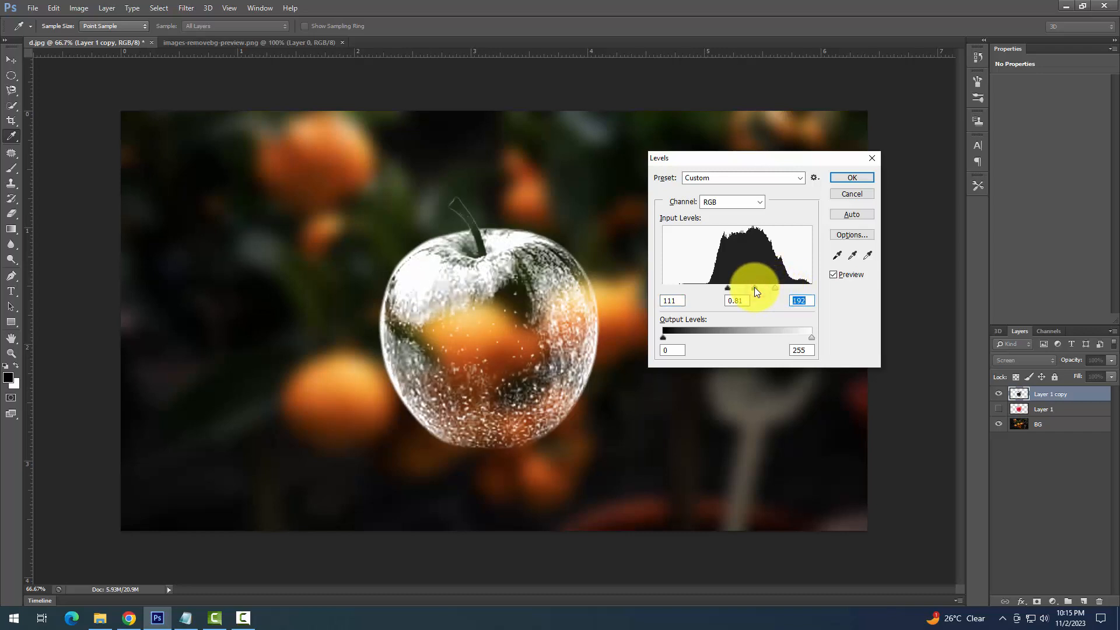
{"action": "left_click", "coordinate": [755, 289]}
{"action": "left_click", "coordinate": [852, 179]}
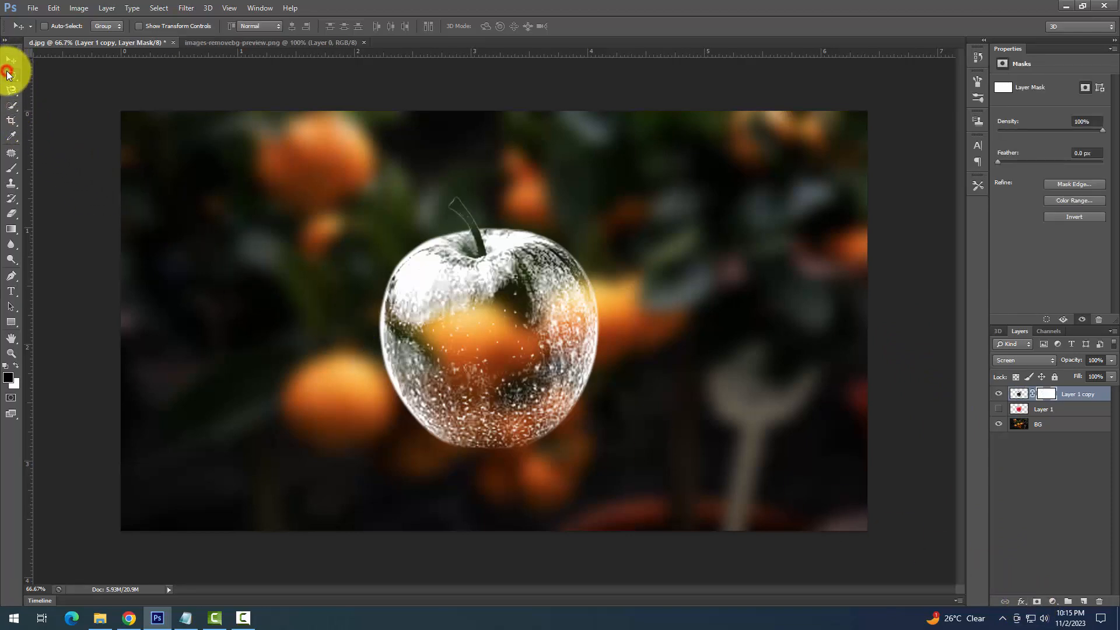
Step: Add a layer mask to Layer 1 copy and make a rectangular selection covering the lower half of the apple
{"action": "left_click_drag", "start_coordinate": [7, 73], "coordinate": [47, 81]}
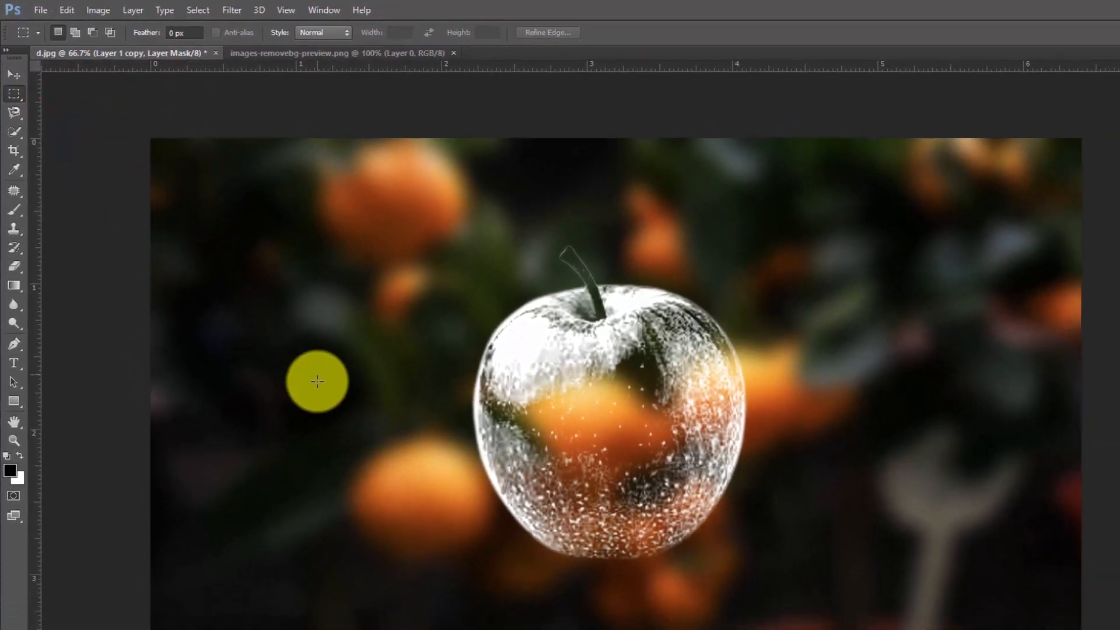
{"action": "left_click_drag", "start_coordinate": [329, 424], "coordinate": [933, 629]}
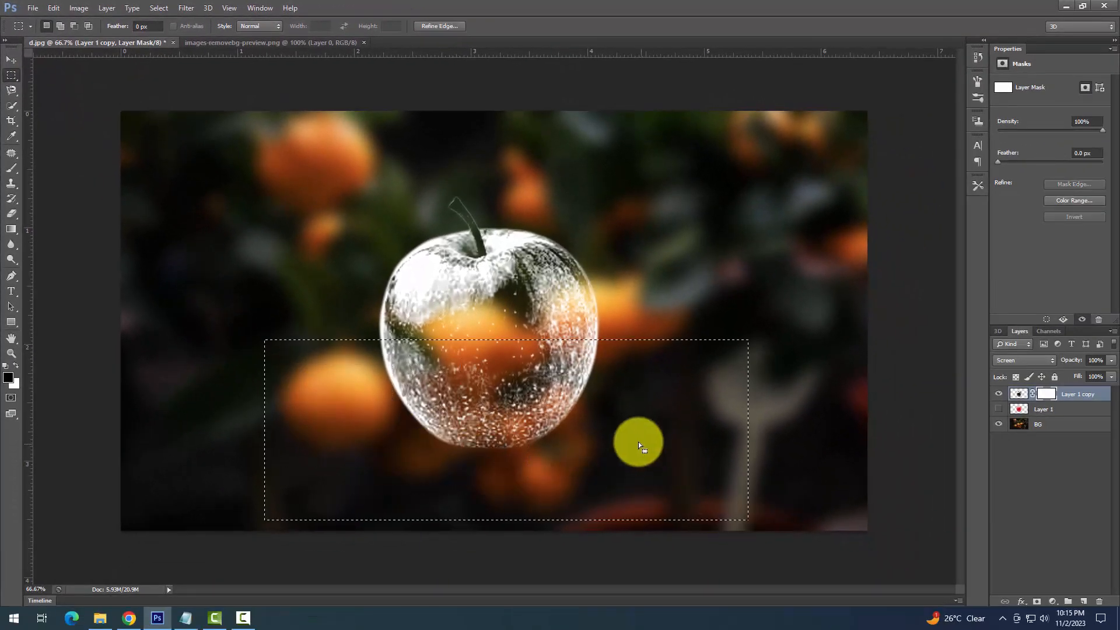
{"action": "left_click_drag", "start_coordinate": [638, 455], "coordinate": [638, 455]}
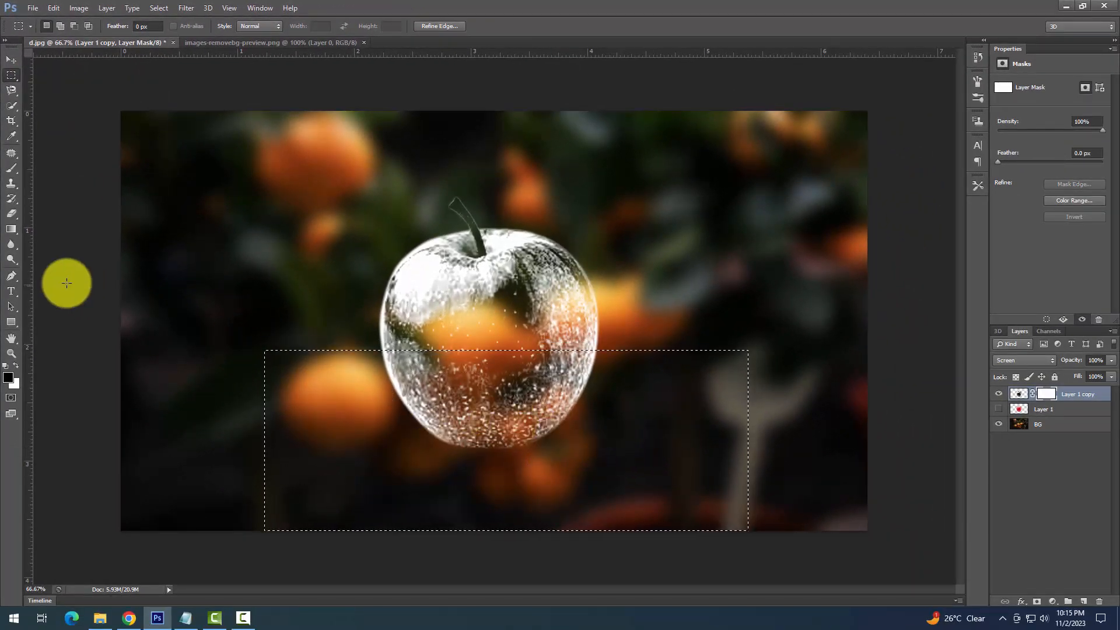
{"action": "left_click_drag", "start_coordinate": [266, 380], "coordinate": [262, 375]}
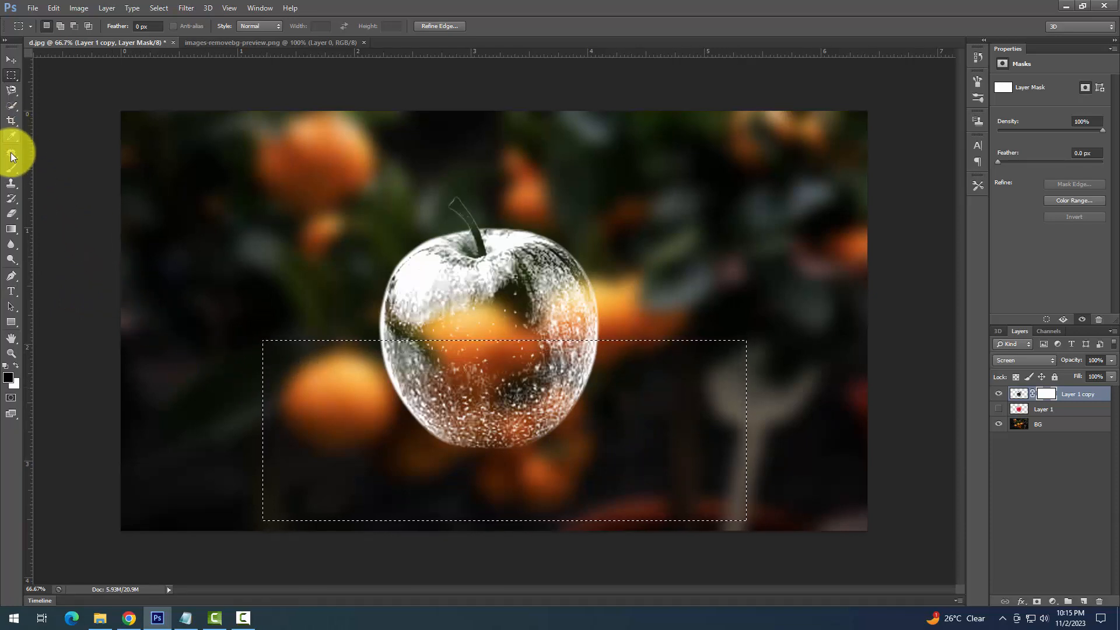
Step: Paint the layer mask black inside the selection with the Brush tool to hide the lower half of the apple copy
{"action": "left_click_drag", "start_coordinate": [13, 170], "coordinate": [58, 167]}
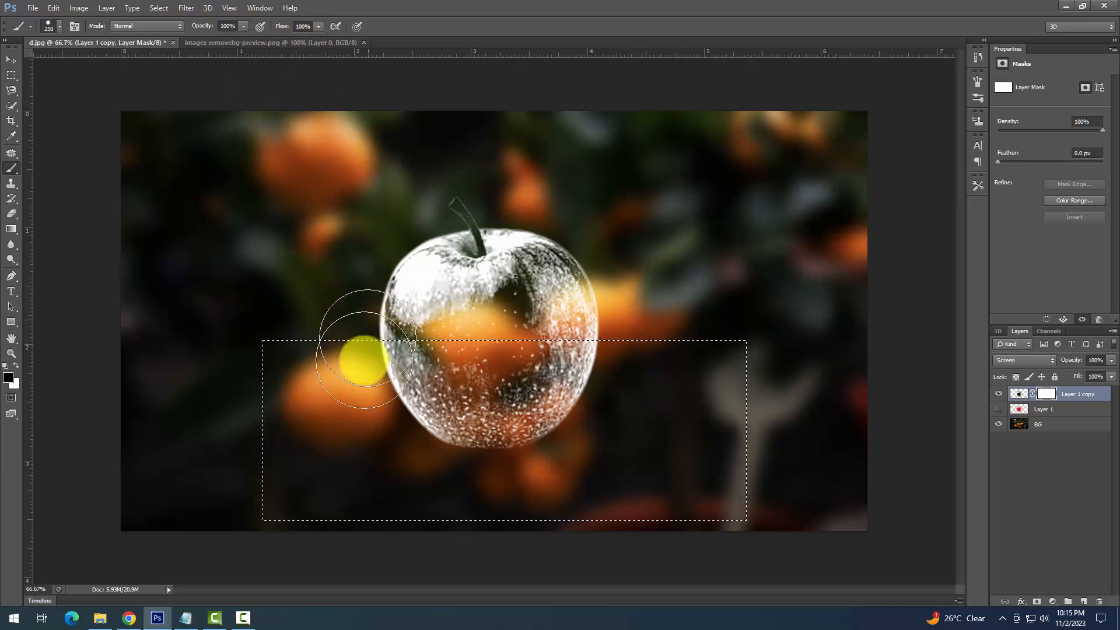
{"action": "mouse_move", "coordinate": [342, 382]}
{"action": "left_mouse_down"}
{"action": "mouse_move", "coordinate": [655, 371]}
{"action": "mouse_move", "coordinate": [380, 426]}
{"action": "left_mouse_up"}
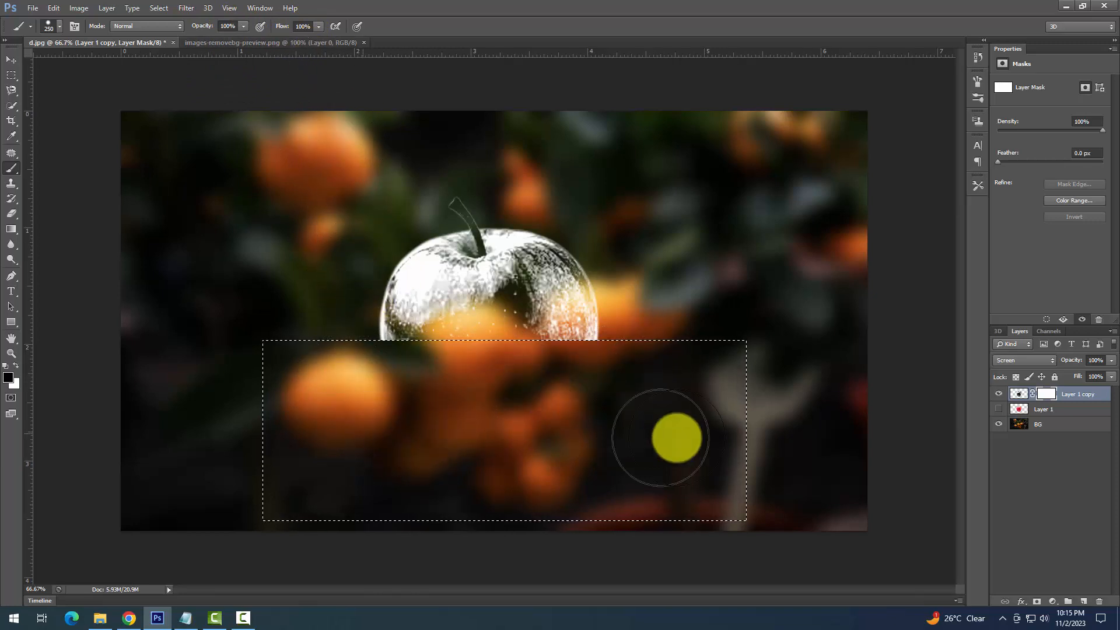
{"action": "left_click_drag", "start_coordinate": [677, 438], "coordinate": [661, 438]}
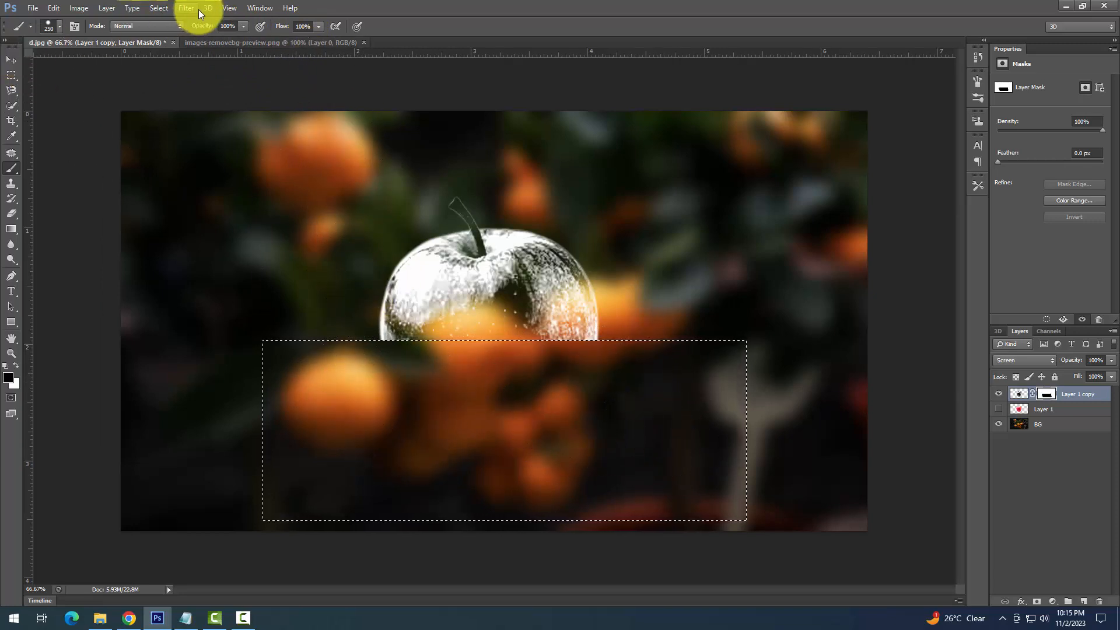
Step: Deselect the rectangular area and make the original apple layer, Layer 1, visible again
{"action": "left_click", "coordinate": [158, 9]}
{"action": "left_click", "coordinate": [165, 27]}
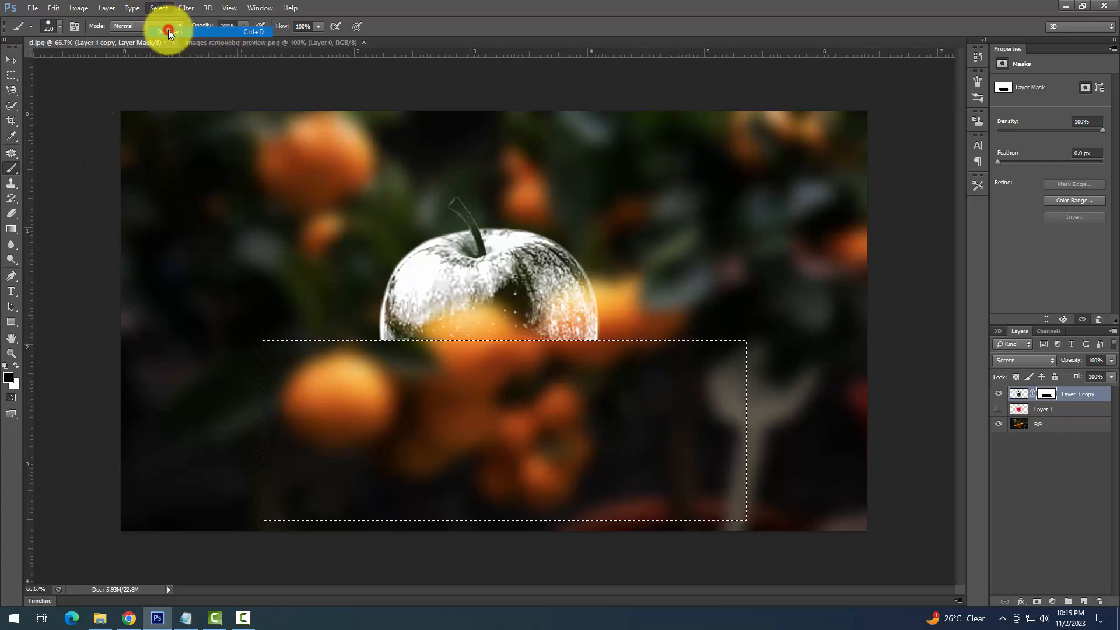
{"action": "left_click", "coordinate": [1000, 410]}
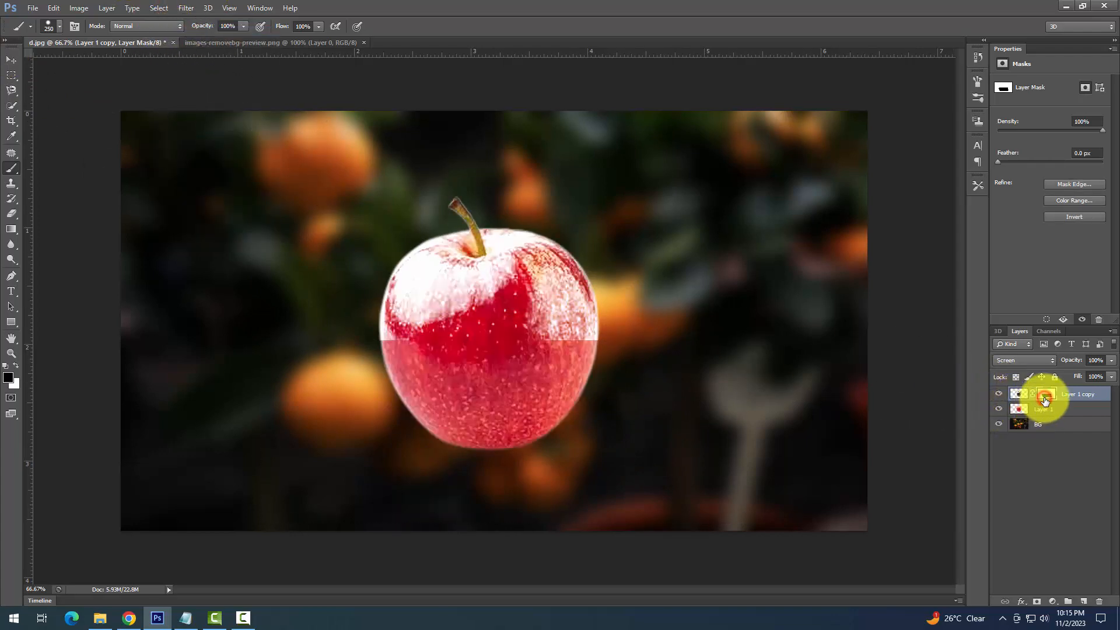
Step: Copy the layer mask of Layer 1 copy onto Layer 1 and invert the copied mask
{"action": "left_click_drag", "start_coordinate": [1045, 401], "coordinate": [1040, 407]}
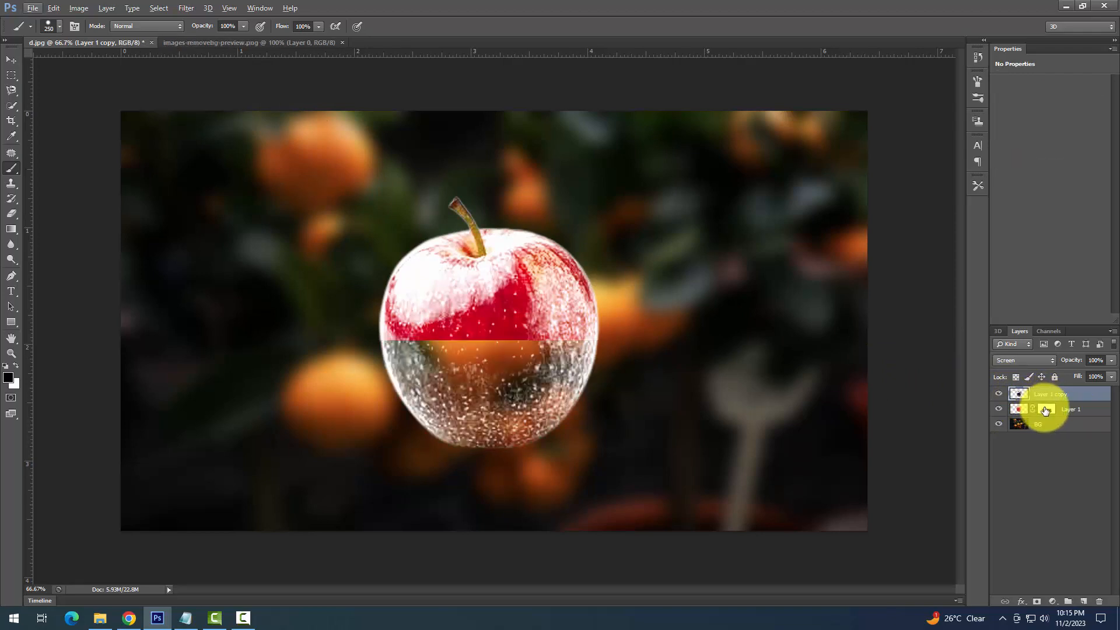
{"action": "key", "text": "ctrl+z"}
{"action": "left_click_drag", "start_coordinate": [1051, 394], "coordinate": [1048, 405]}
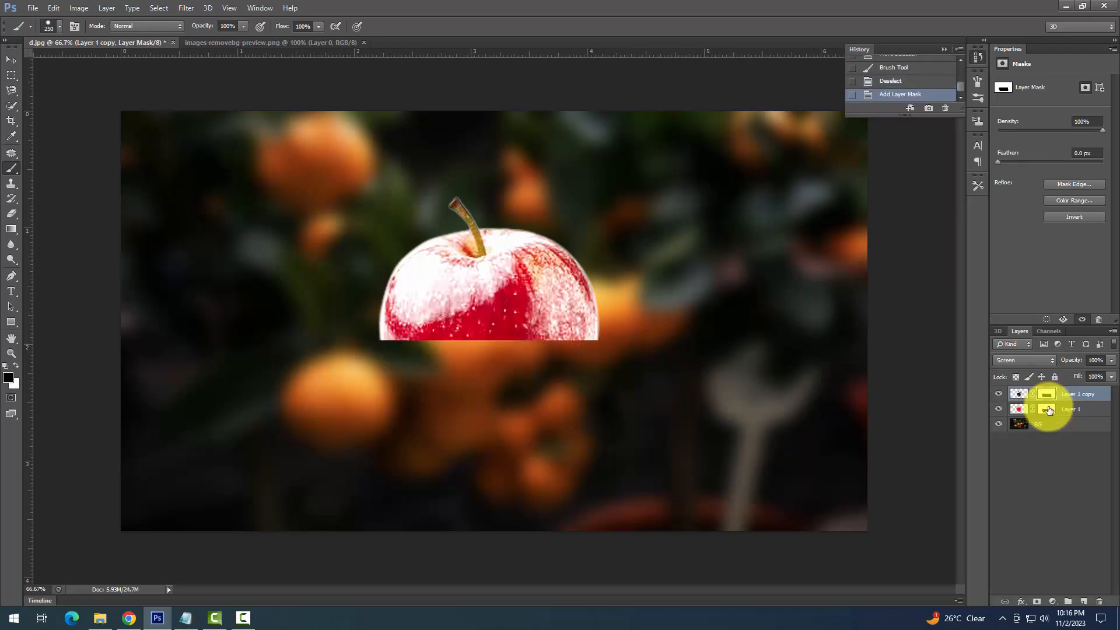
{"action": "left_click", "coordinate": [1049, 408]}
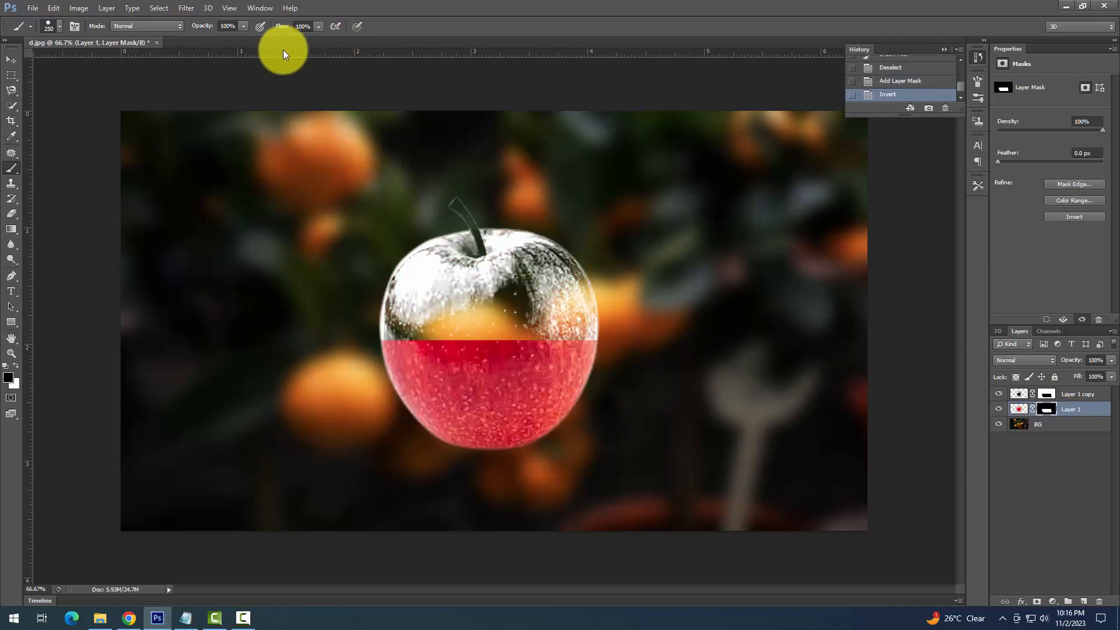
Step: Open the photo of the cut oranges from the New folder (2) folder
{"action": "left_click", "coordinate": [32, 8]}
{"action": "left_click", "coordinate": [41, 31]}
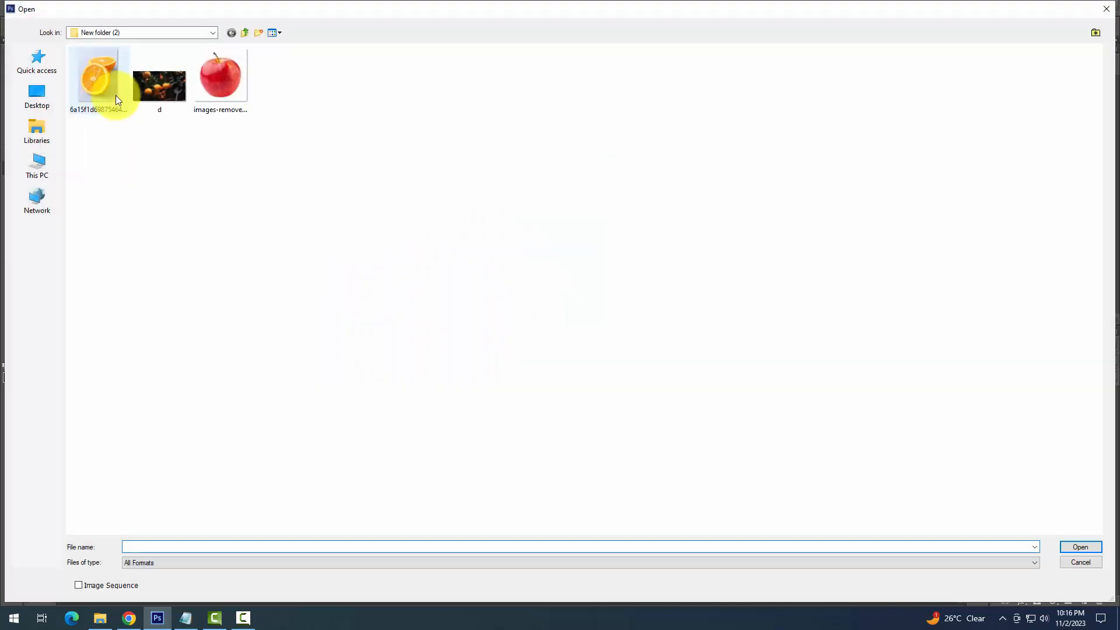
{"action": "double_click", "coordinate": [102, 85]}
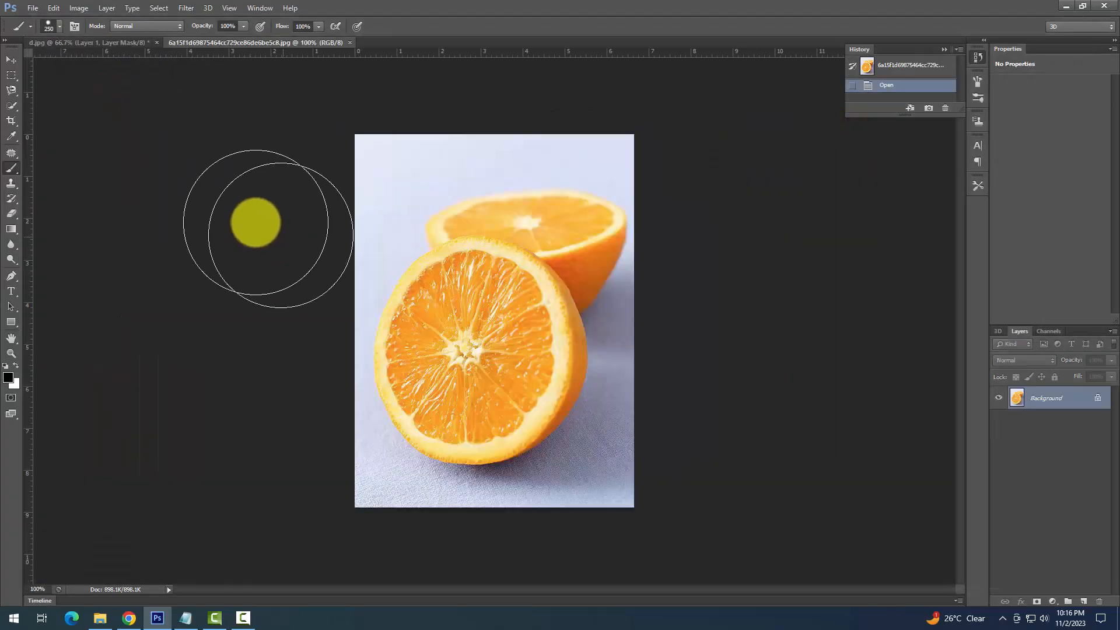
Step: Cut out the front orange's round face with an elliptical selection and paste it into d.jpg
{"action": "left_click", "coordinate": [17, 75]}
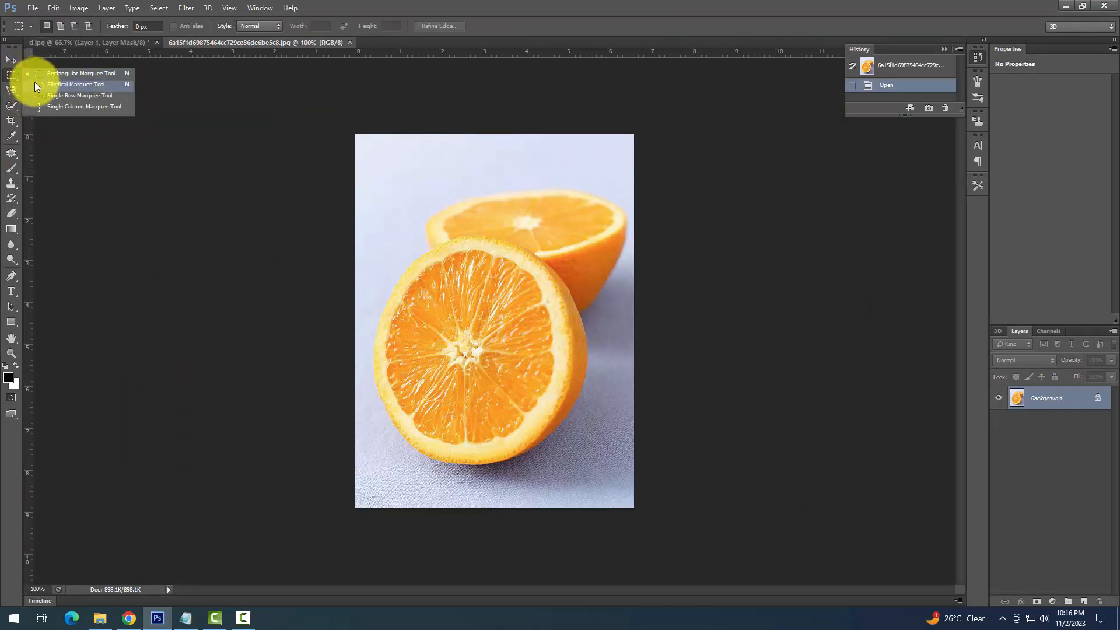
{"action": "left_click", "coordinate": [35, 84]}
{"action": "left_click_drag", "start_coordinate": [548, 264], "coordinate": [352, 464]}
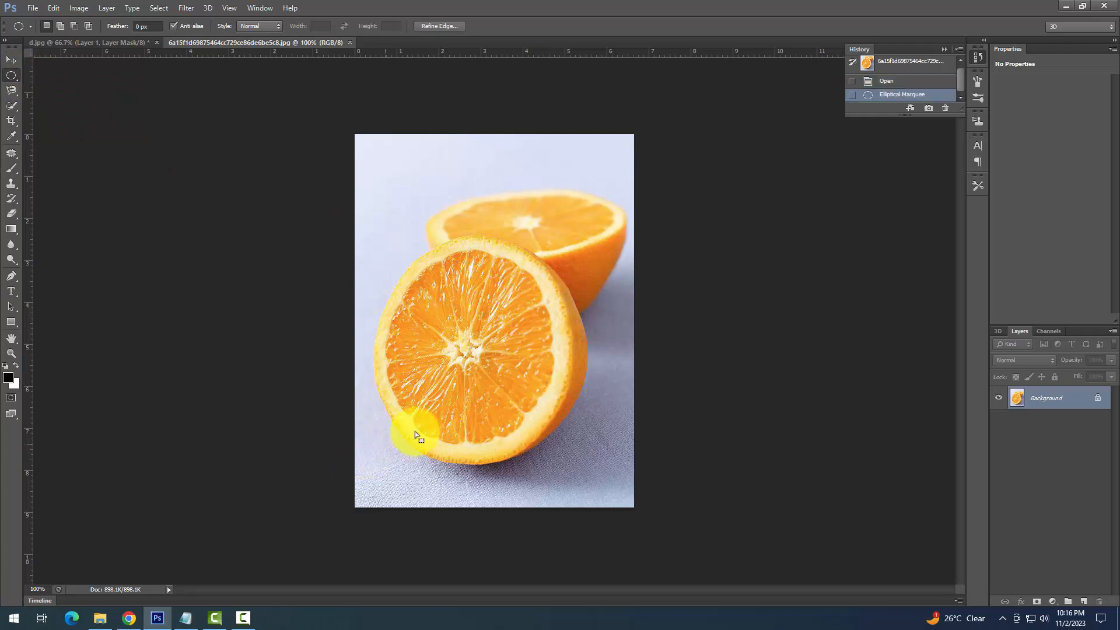
{"action": "left_click_drag", "start_coordinate": [466, 384], "coordinate": [479, 380]}
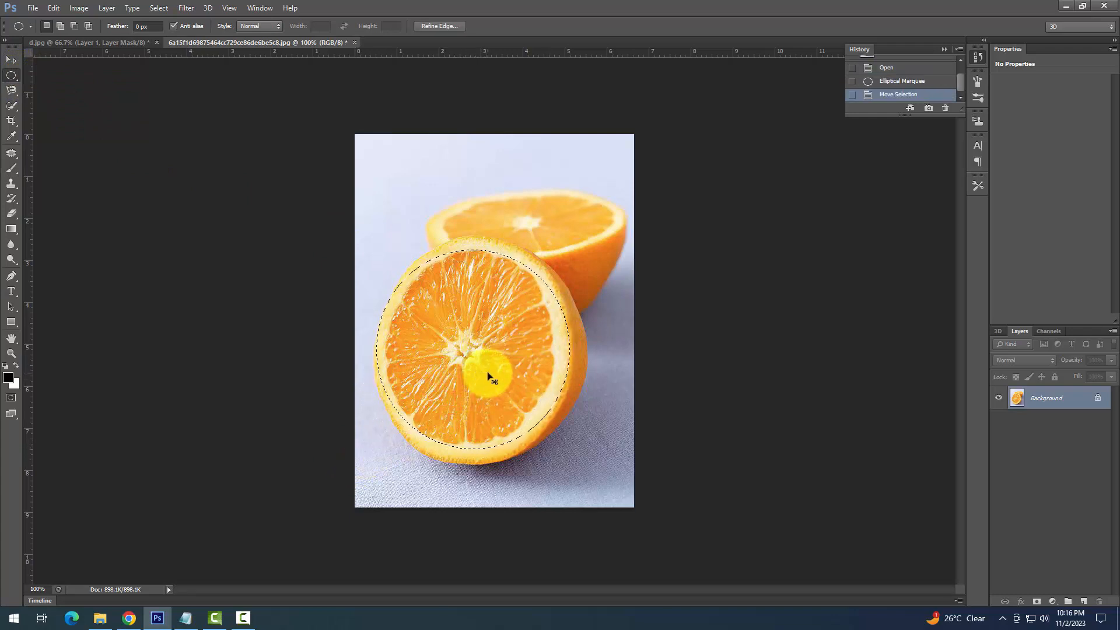
{"action": "key", "text": "ctrl+x"}
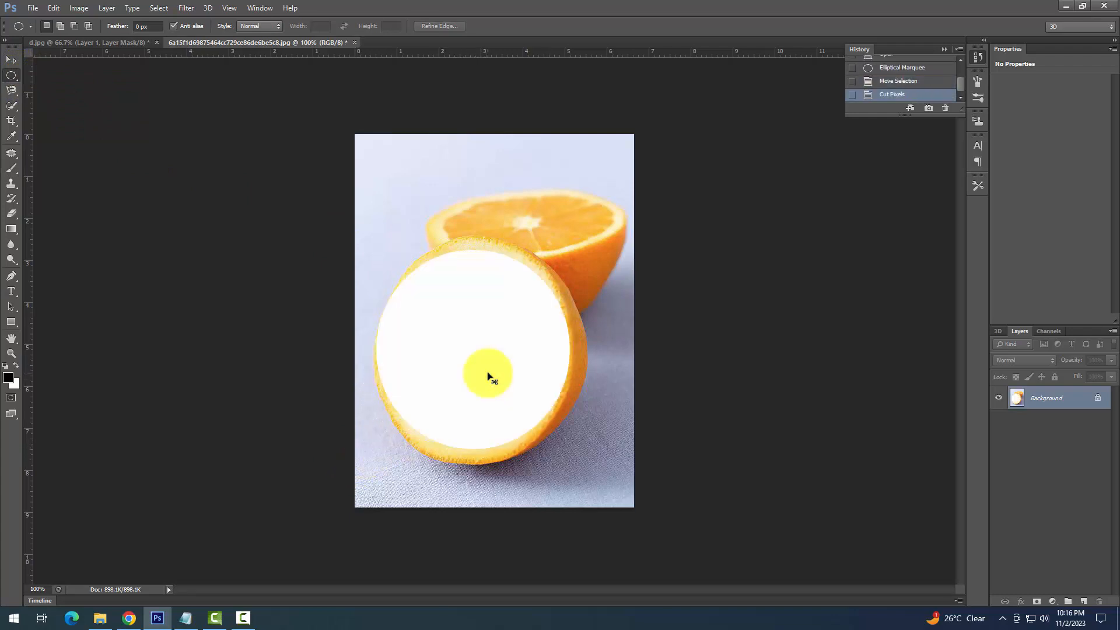
{"action": "left_click", "coordinate": [120, 47]}
{"action": "key", "text": "ctrl+v"}
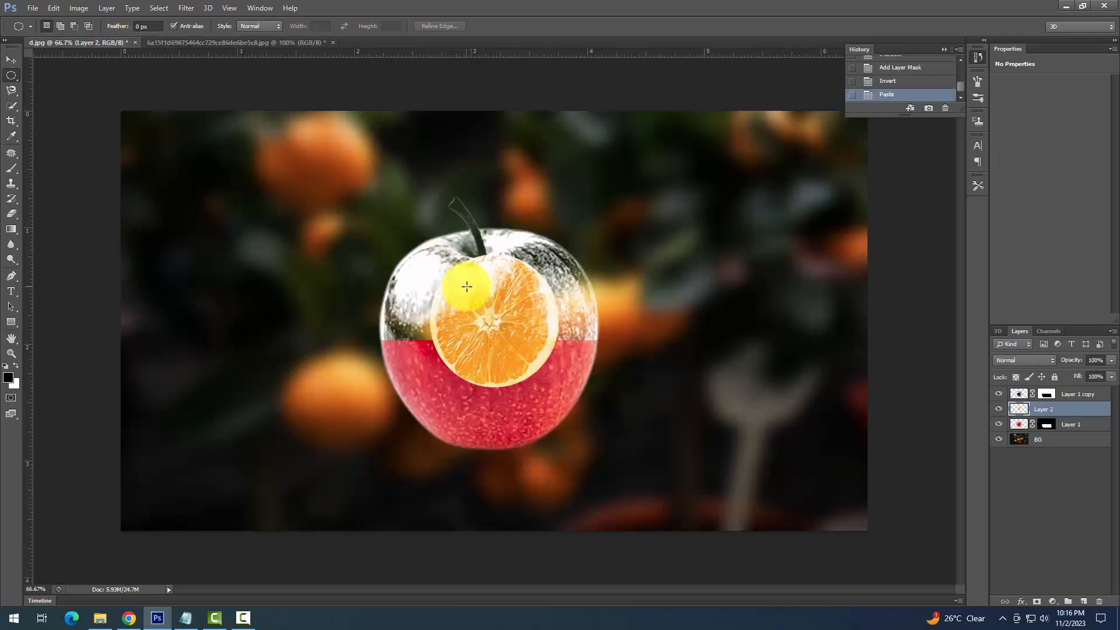
Step: Flatten the orange slice to about 32% height, stretch it across the apple's dividing line, and move Layer 2 above Layer 1 copy
{"action": "key", "text": "ctrl+t"}
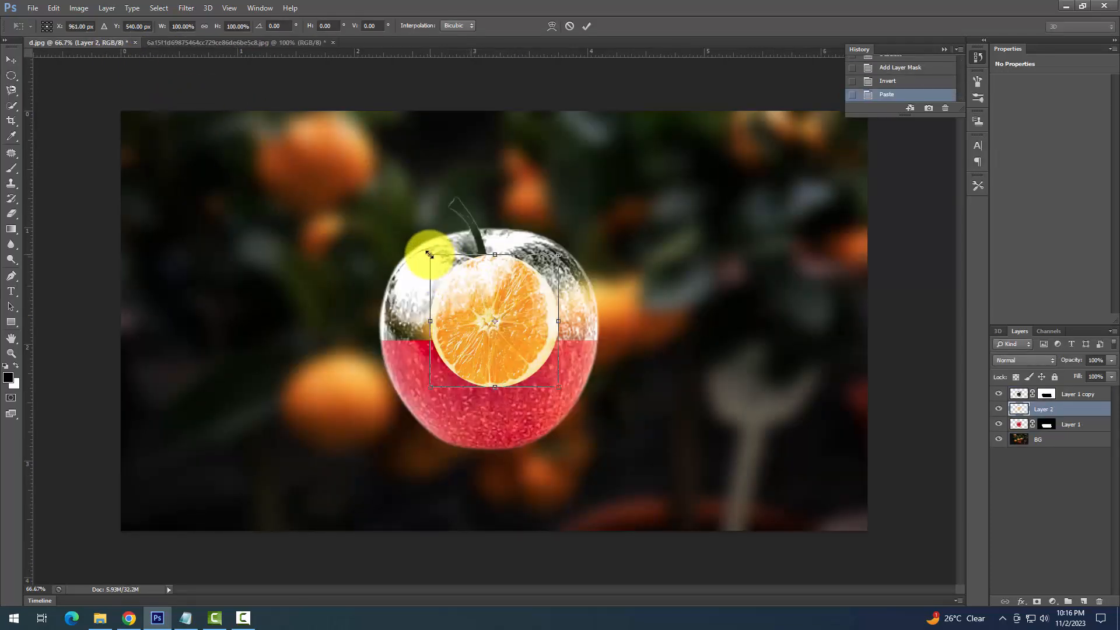
{"action": "left_click_drag", "start_coordinate": [430, 254], "coordinate": [379, 320]}
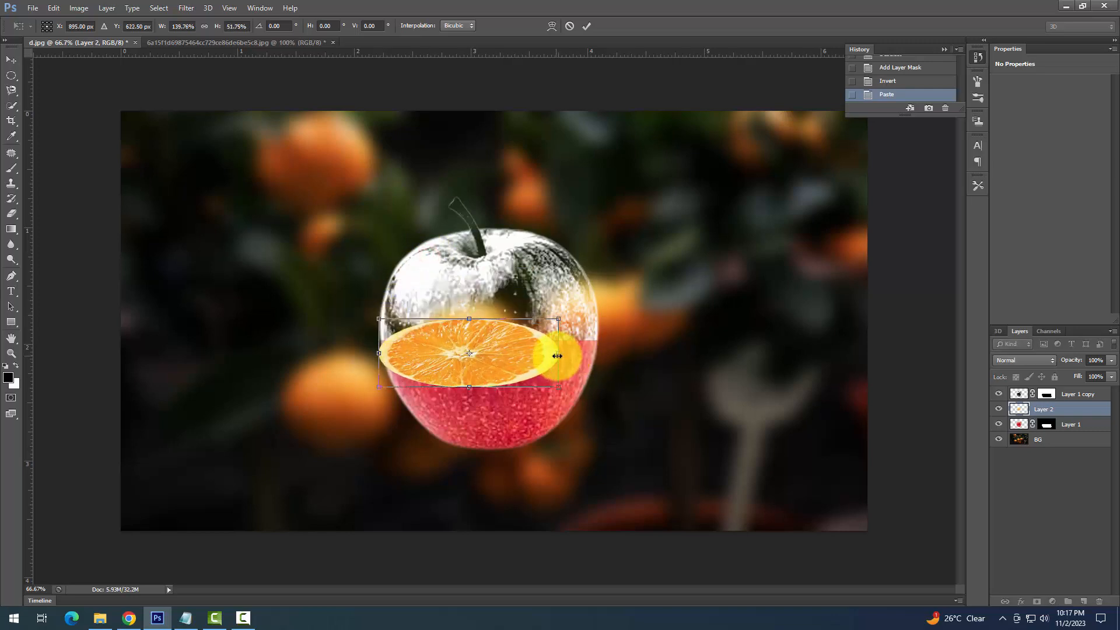
{"action": "left_click_drag", "start_coordinate": [557, 355], "coordinate": [588, 347]}
{"action": "left_click_drag", "start_coordinate": [523, 375], "coordinate": [484, 349]}
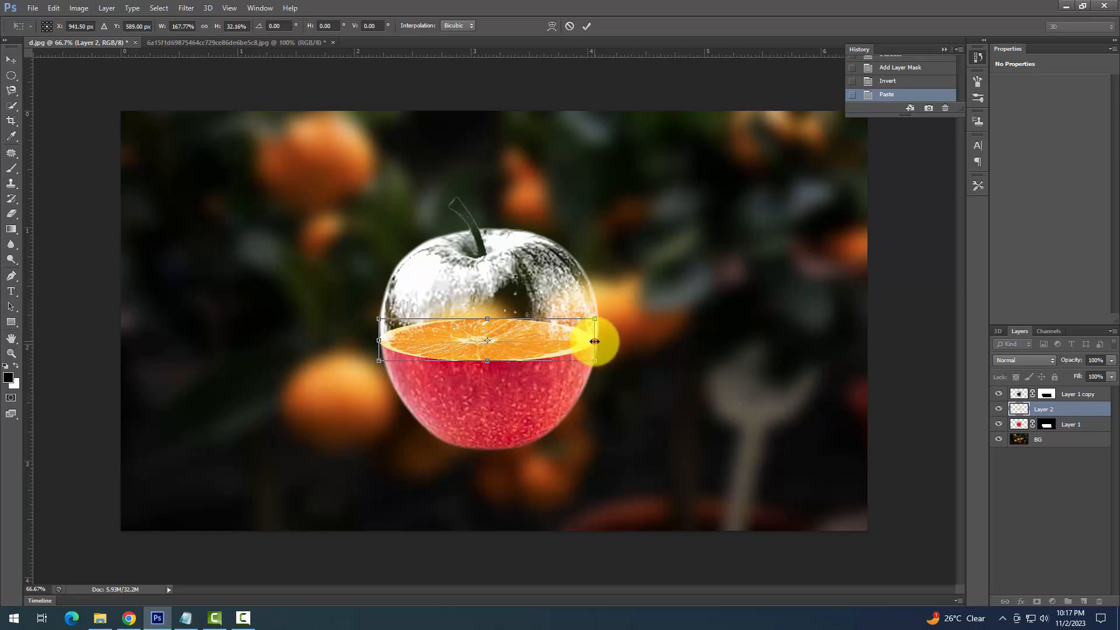
{"action": "left_click_drag", "start_coordinate": [595, 341], "coordinate": [595, 339]}
{"action": "left_click", "coordinate": [587, 25]}
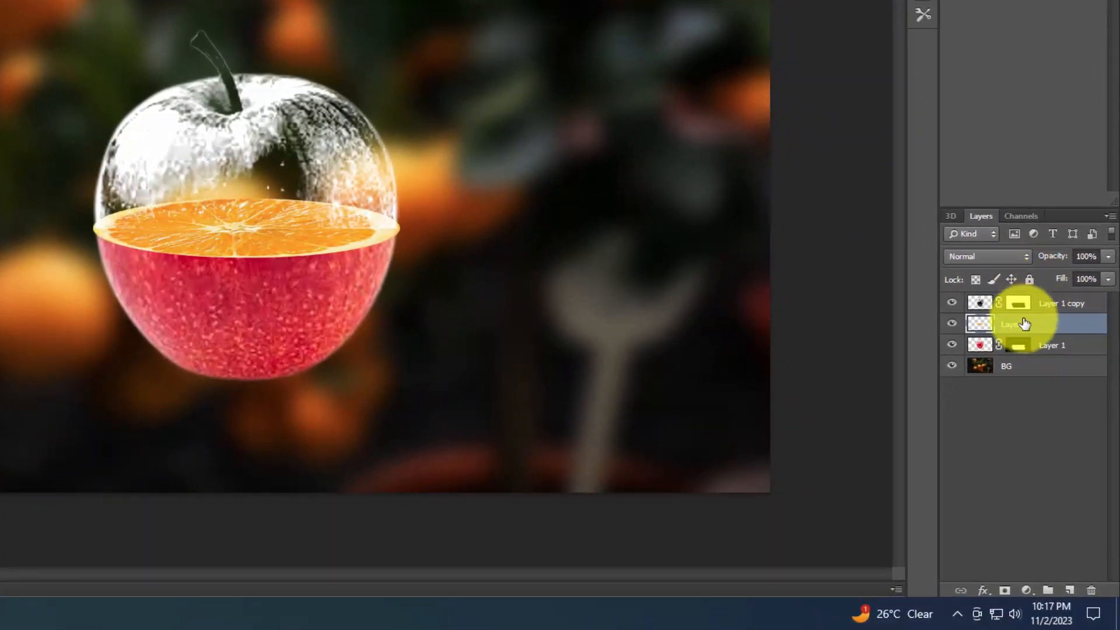
{"action": "left_click_drag", "start_coordinate": [1036, 395], "coordinate": [1033, 381]}
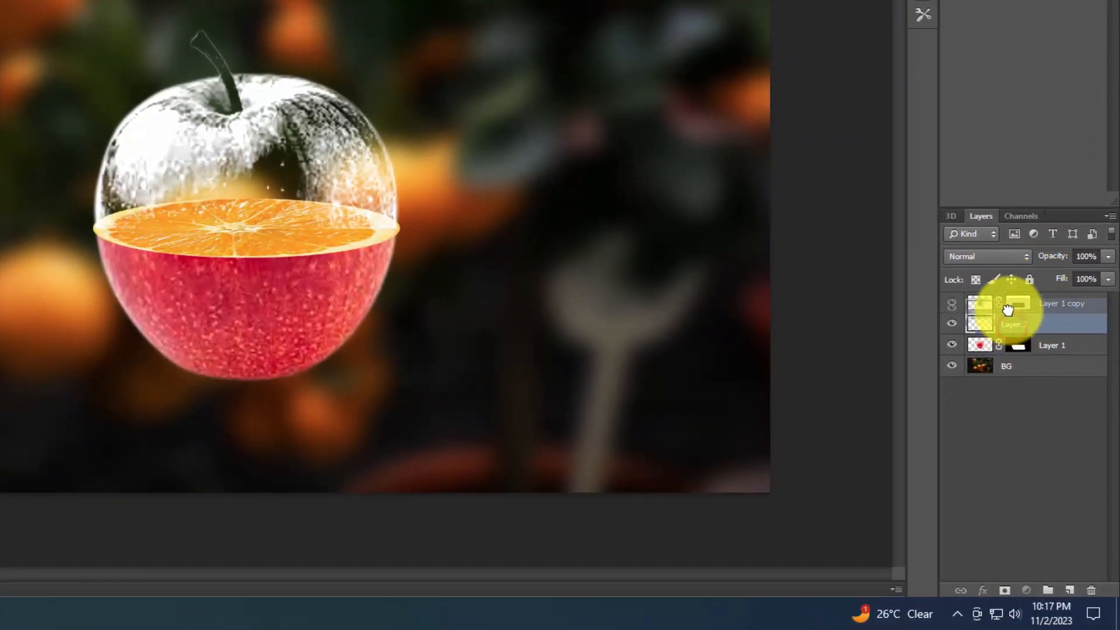
{"action": "left_click_drag", "start_coordinate": [1009, 311], "coordinate": [1005, 300]}
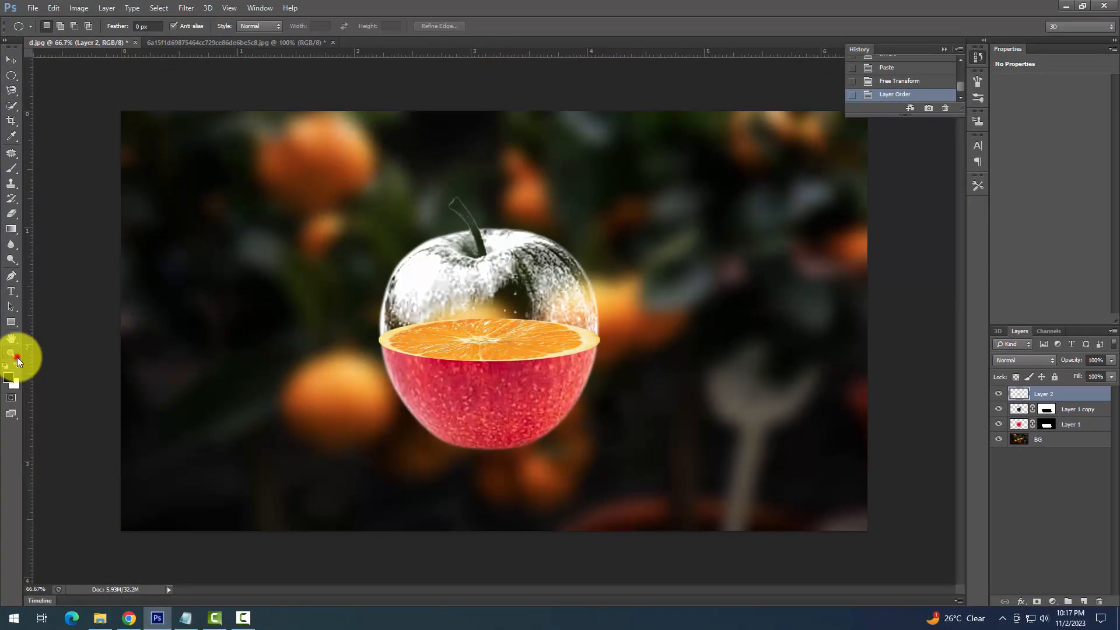
Step: Narrow the orange slice slightly with Free Transform to fit the apple's outline, and trim its overhanging edges with the Eraser
{"action": "left_click", "coordinate": [11, 353]}
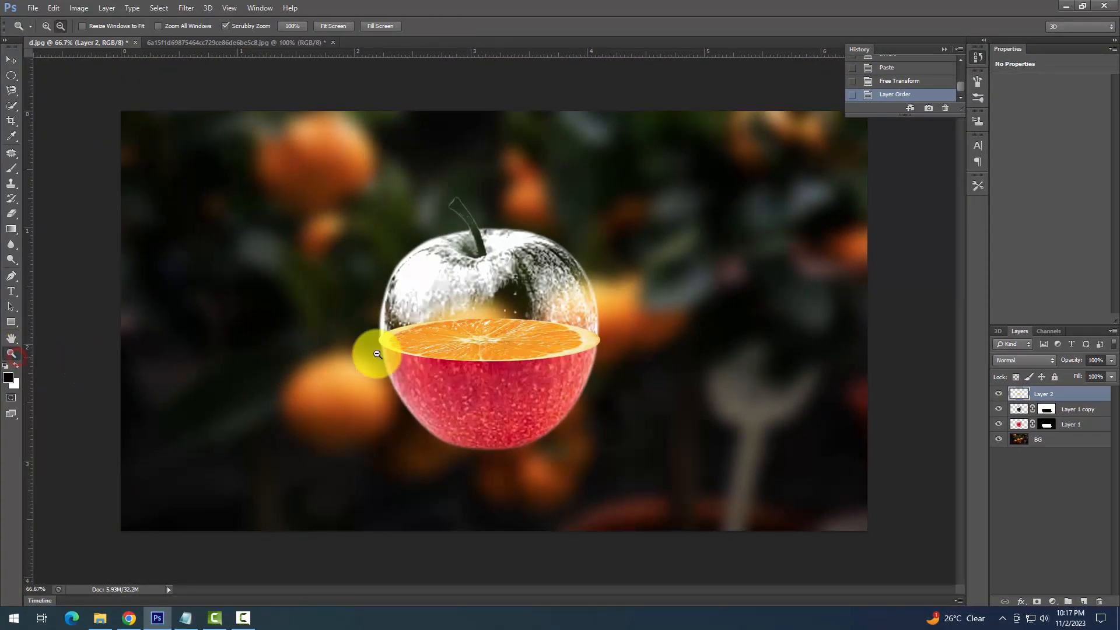
{"action": "left_click", "coordinate": [44, 26]}
{"action": "left_click_drag", "start_coordinate": [458, 338], "coordinate": [482, 371]}
{"action": "key", "text": "ctrl+t"}
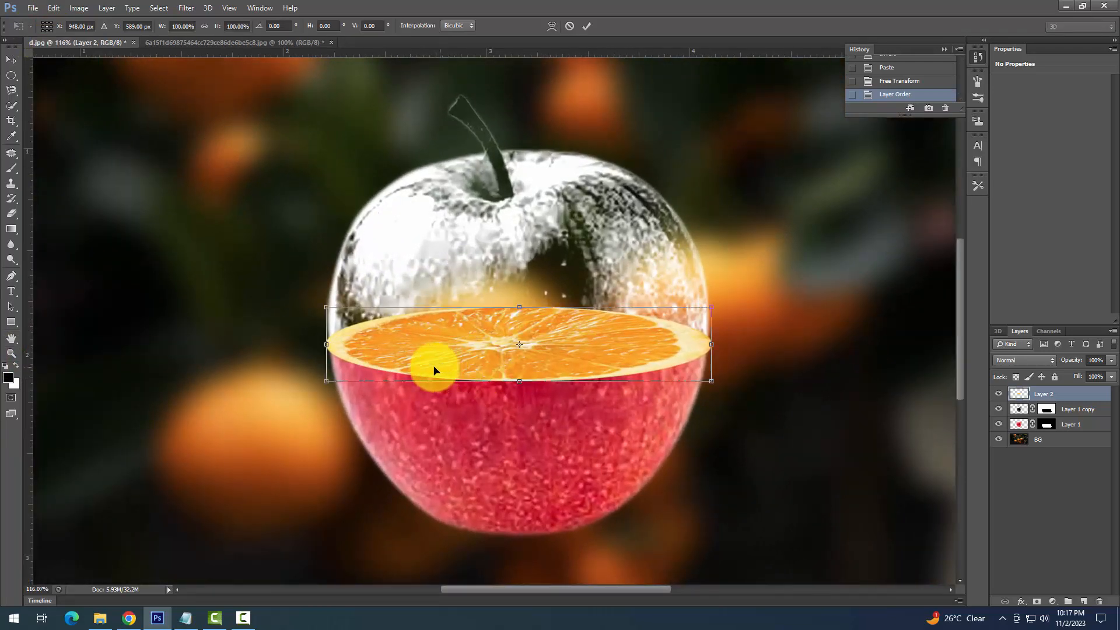
{"action": "left_click_drag", "start_coordinate": [328, 345], "coordinate": [333, 345]}
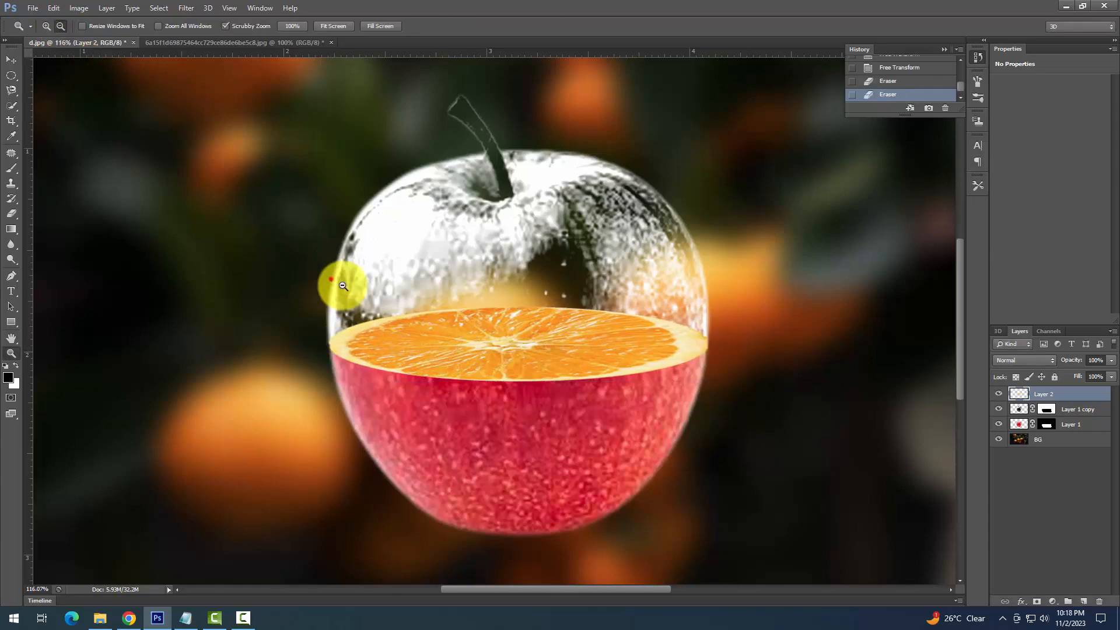
{"action": "mouse_move", "coordinate": [341, 281]}
{"action": "left_mouse_down"}
{"action": "mouse_move", "coordinate": [360, 296]}
{"action": "mouse_move", "coordinate": [288, 237]}
{"action": "mouse_move", "coordinate": [304, 260]}
{"action": "left_mouse_up"}
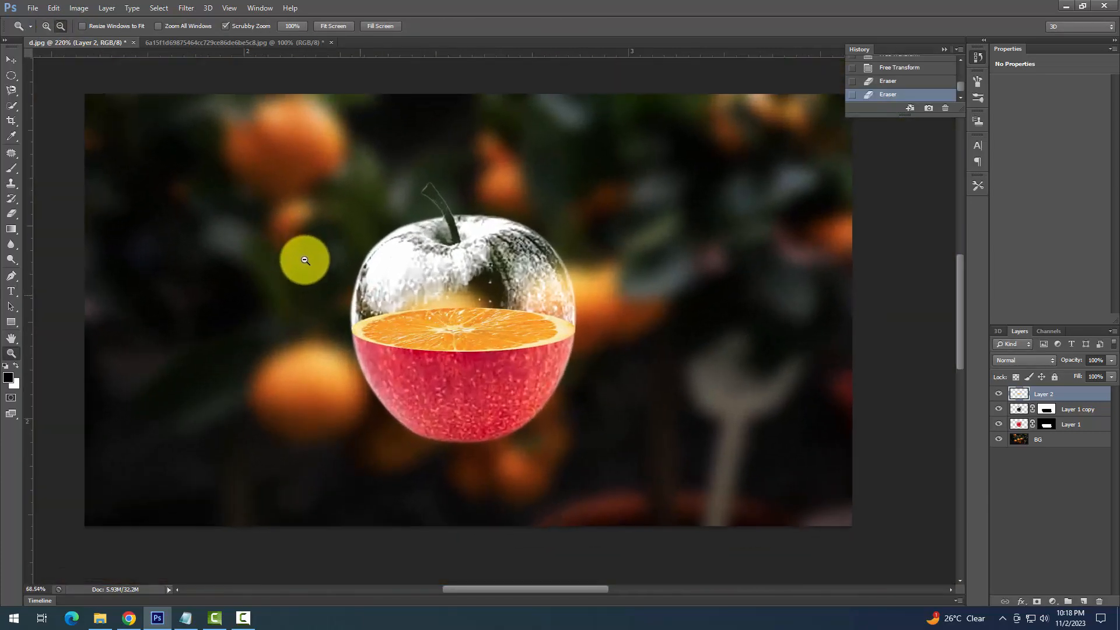